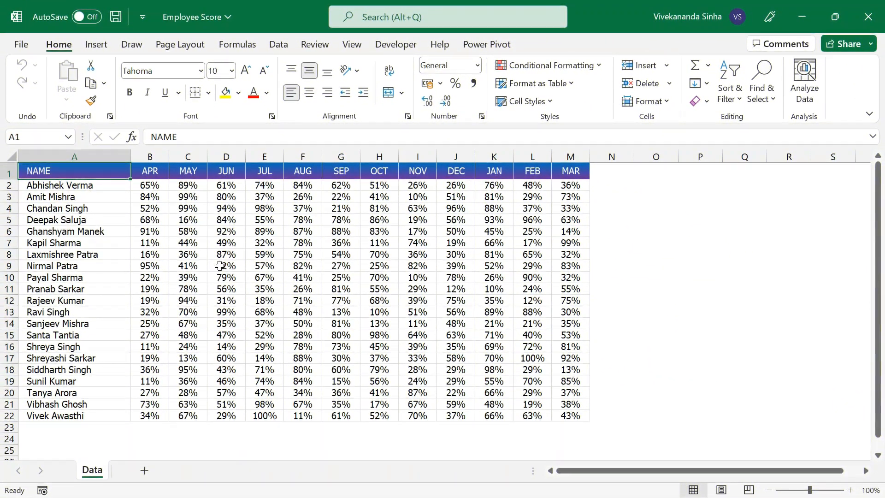
Look over the name column and the April to March score columns on the Data sheet
{"action": "left_click", "coordinate": [98, 151]}
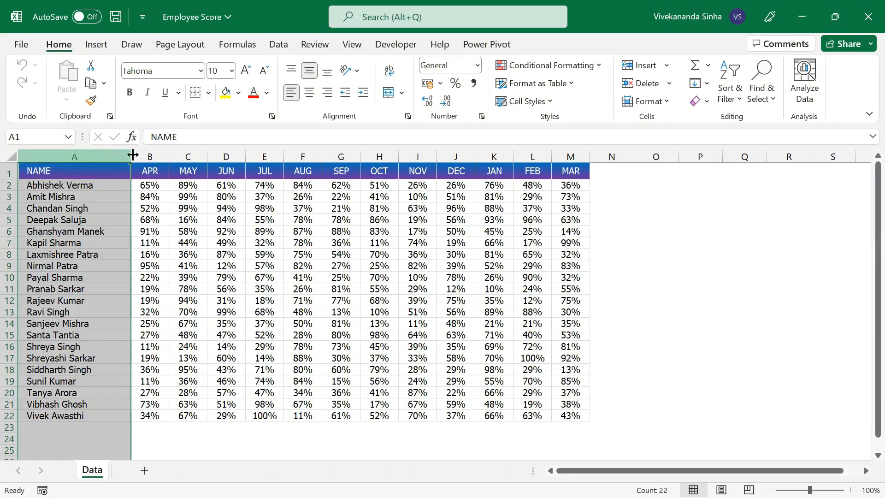
{"action": "left_click_drag", "start_coordinate": [150, 155], "coordinate": [566, 157]}
{"action": "left_click", "coordinate": [566, 157]}
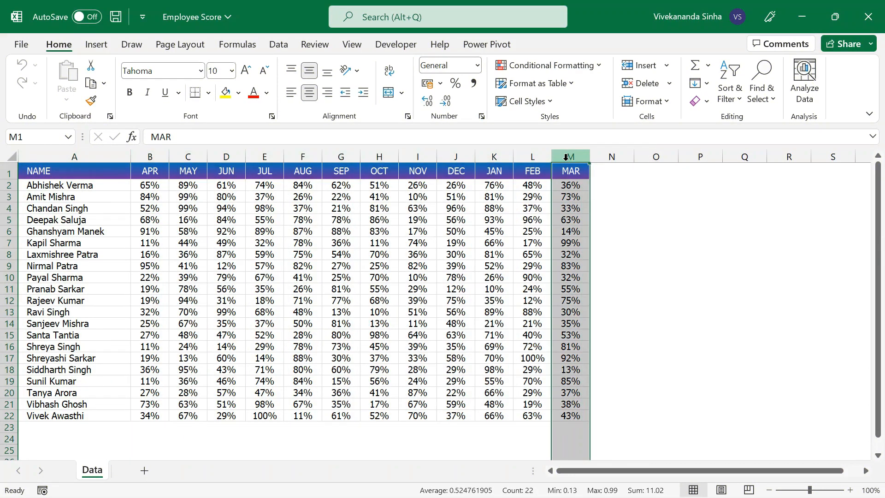
{"action": "left_click", "coordinate": [305, 232]}
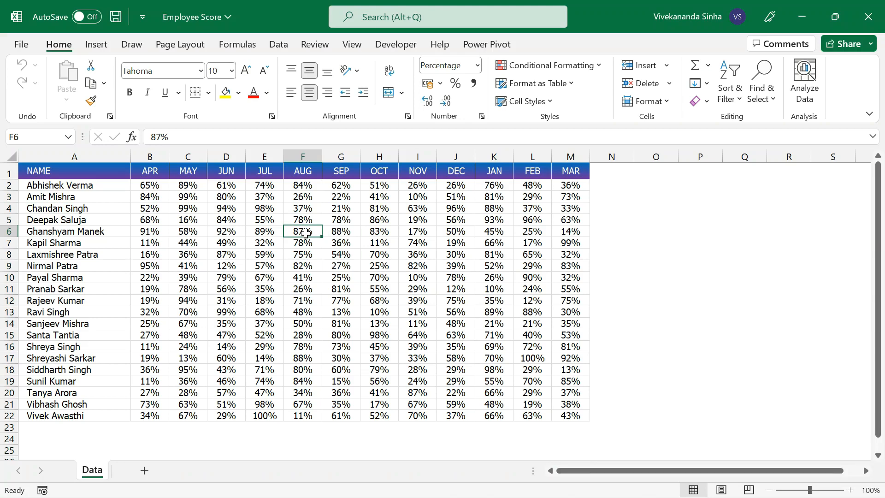
{"action": "left_click_drag", "start_coordinate": [68, 172], "coordinate": [70, 403]}
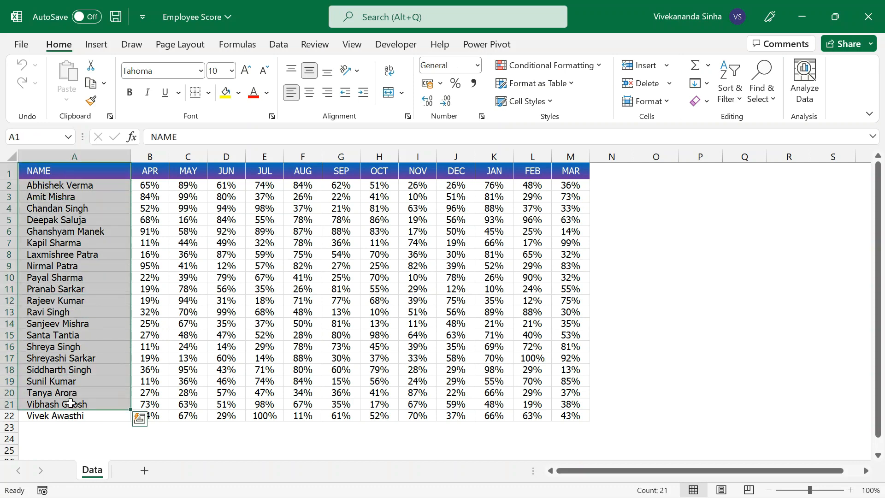
{"action": "left_click", "coordinate": [95, 258]}
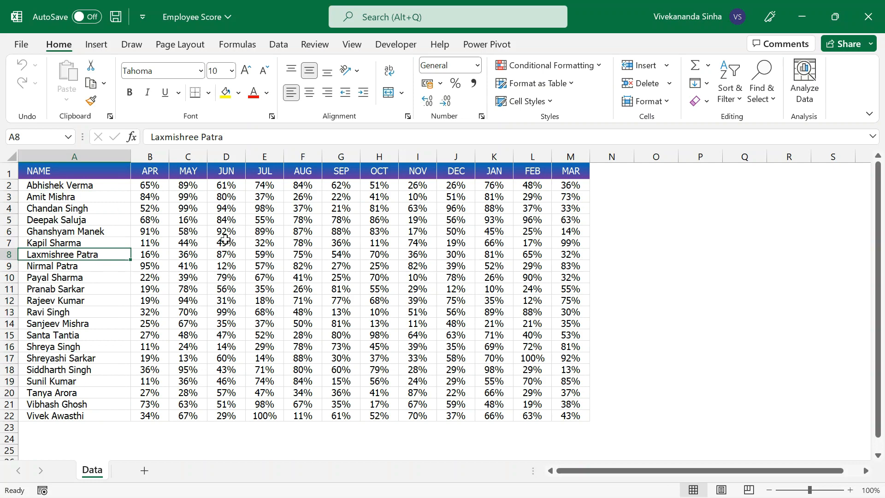
{"action": "left_click", "coordinate": [95, 210]}
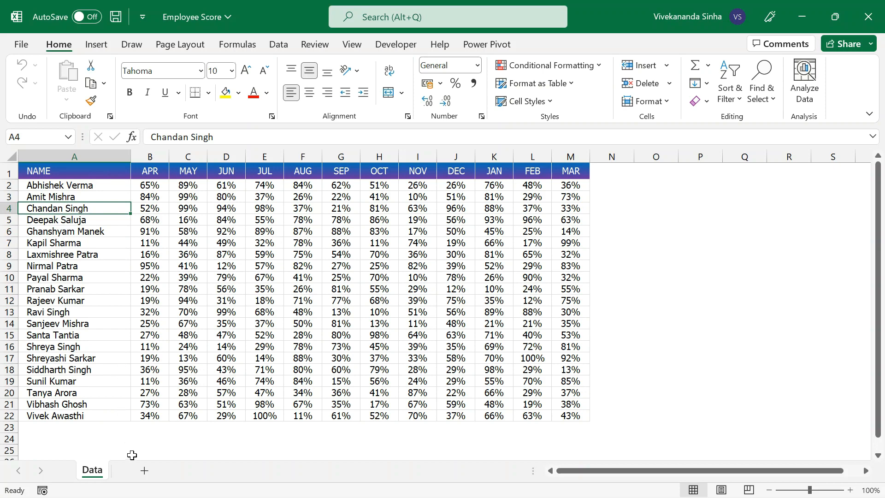
Add a new worksheet and name it Calculation
{"action": "left_click", "coordinate": [145, 470]}
{"action": "double_click", "coordinate": [138, 470]}
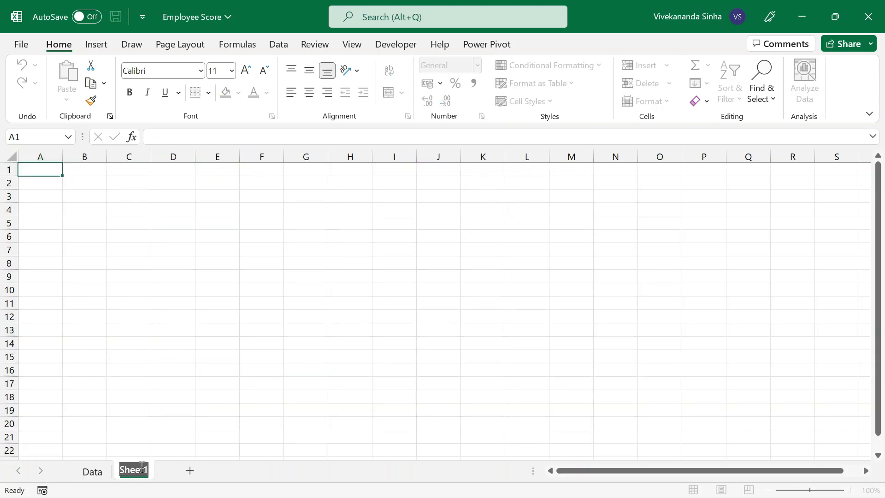
{"action": "type", "text": "Calculation"}
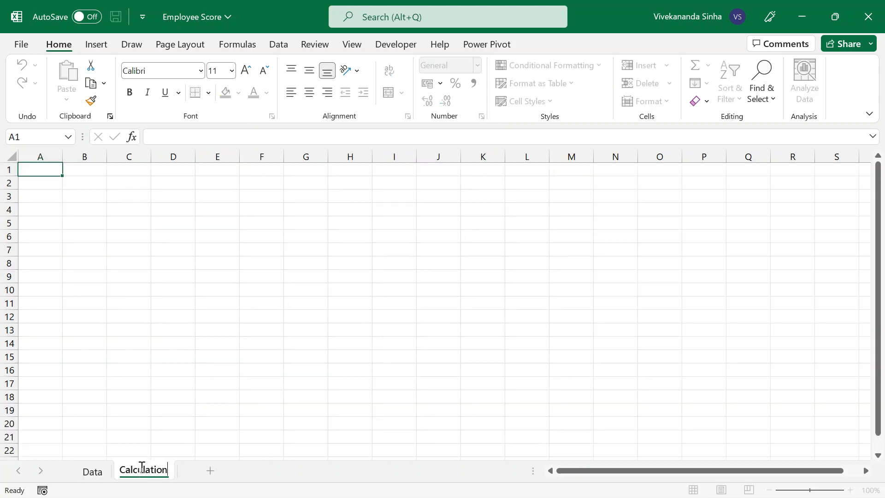
{"action": "key", "text": "Return"}
Copy the header row and first employee row, A1:M2, from the Data sheet to cell A1 of the Calculation sheet
{"action": "left_click", "coordinate": [92, 471]}
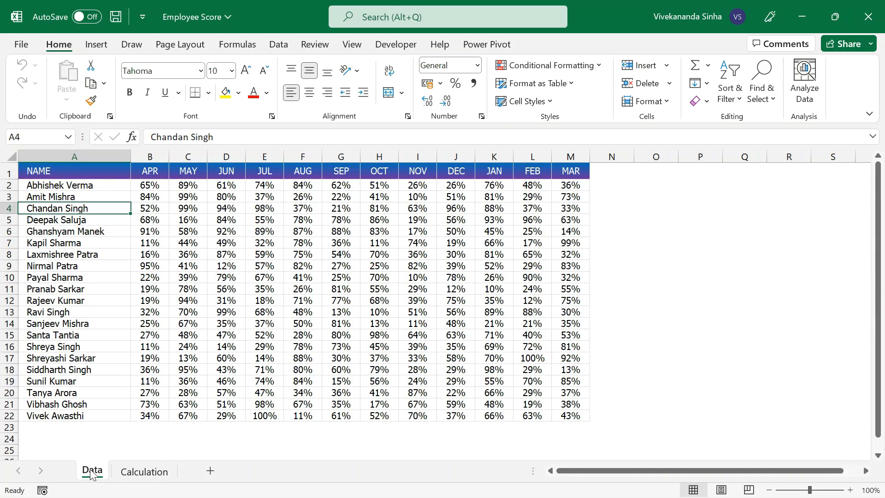
{"action": "left_click_drag", "start_coordinate": [77, 173], "coordinate": [576, 185]}
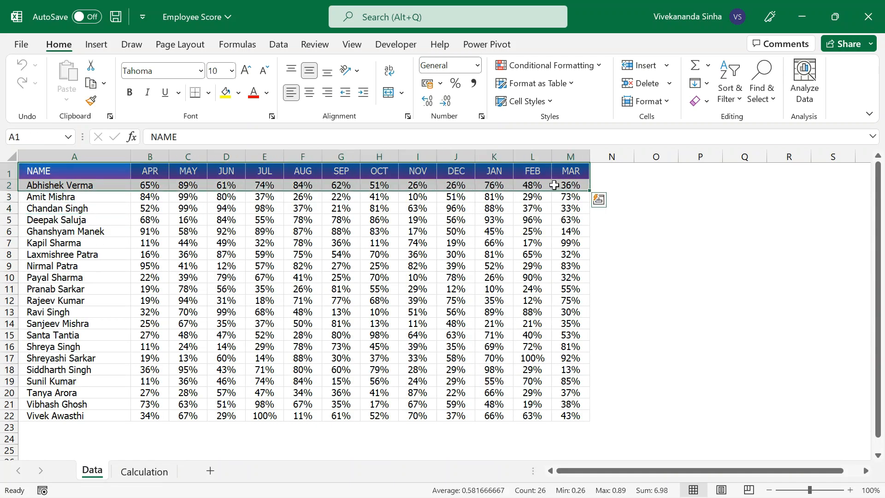
{"action": "key", "text": "ctrl+c"}
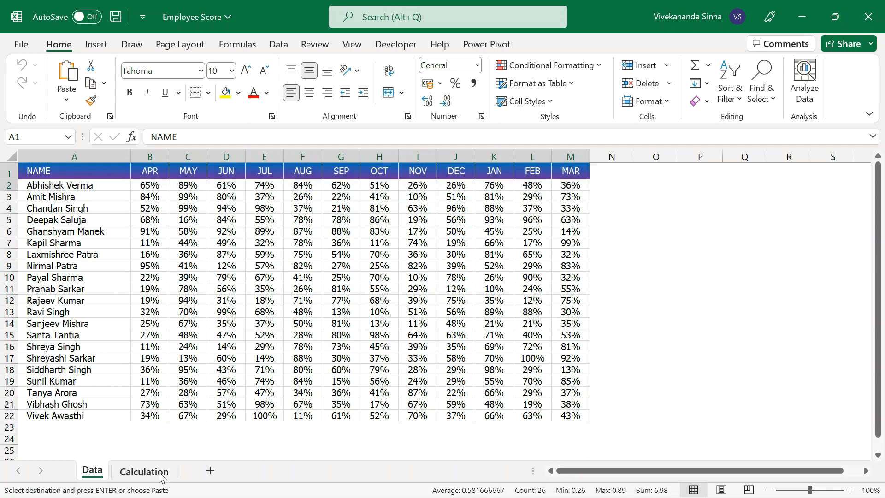
{"action": "left_click", "coordinate": [161, 474]}
{"action": "key", "text": "ctrl+v"}
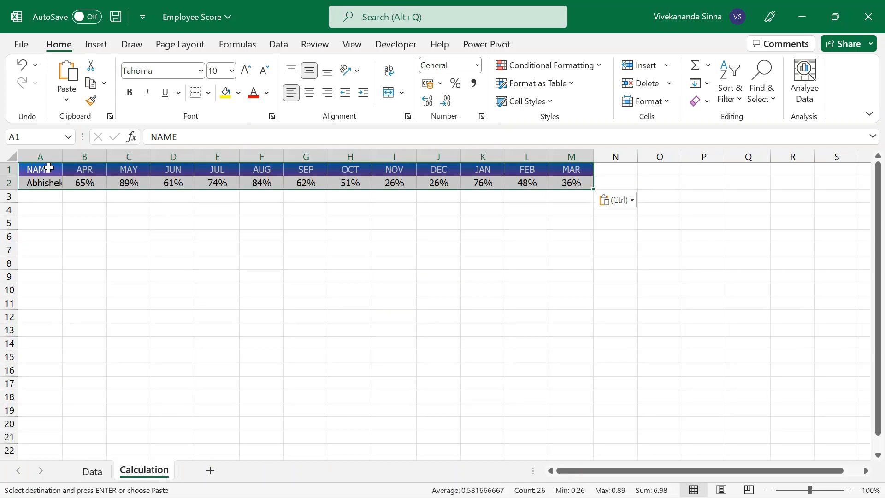
Apply the Data sheet's column widths to the pasted range with Paste Special
{"action": "right_click", "coordinate": [50, 169]}
{"action": "left_click", "coordinate": [103, 166]}
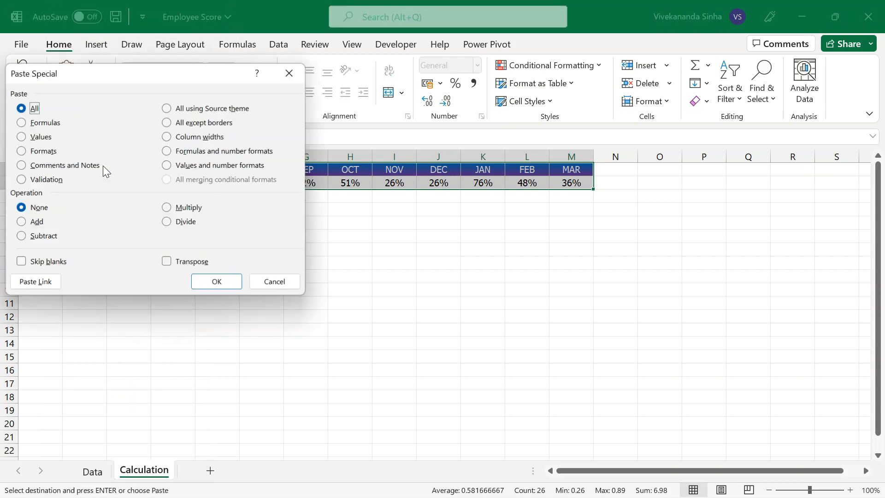
{"action": "left_click", "coordinate": [197, 136]}
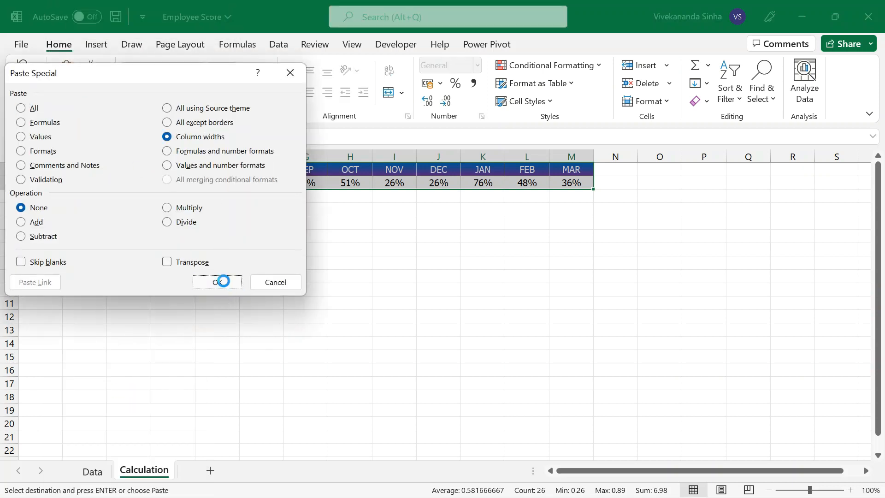
{"action": "left_click", "coordinate": [224, 281]}
{"action": "left_click", "coordinate": [295, 222]}
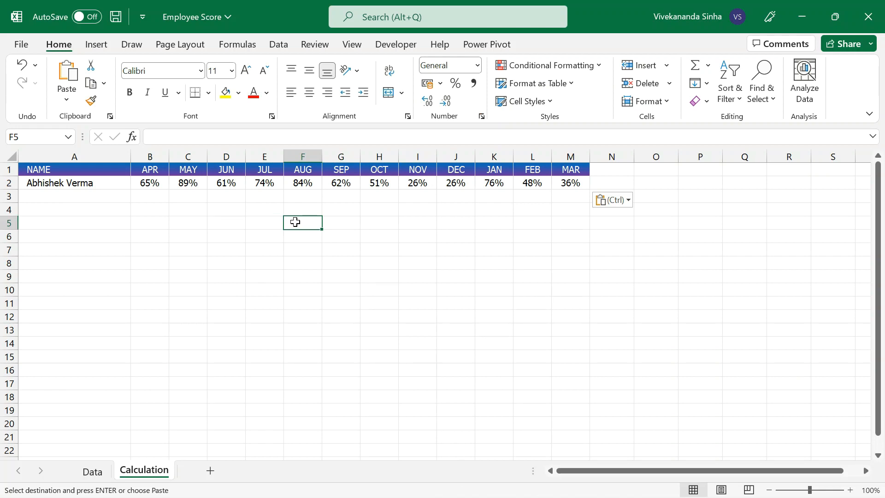
Clear the copied monthly scores in B2:M2 of the Calculation sheet, keeping the employee name and headers
{"action": "left_click_drag", "start_coordinate": [150, 183], "coordinate": [558, 183]}
{"action": "key", "text": "Delete"}
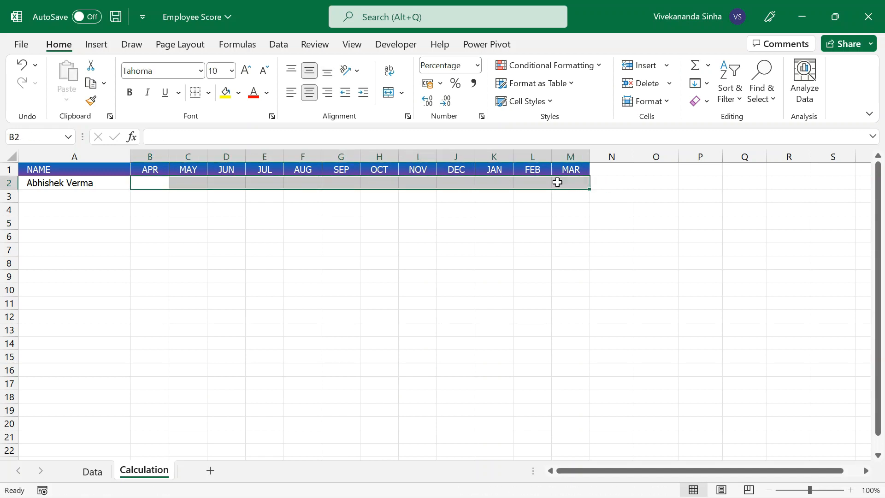
{"action": "left_click", "coordinate": [149, 183]}
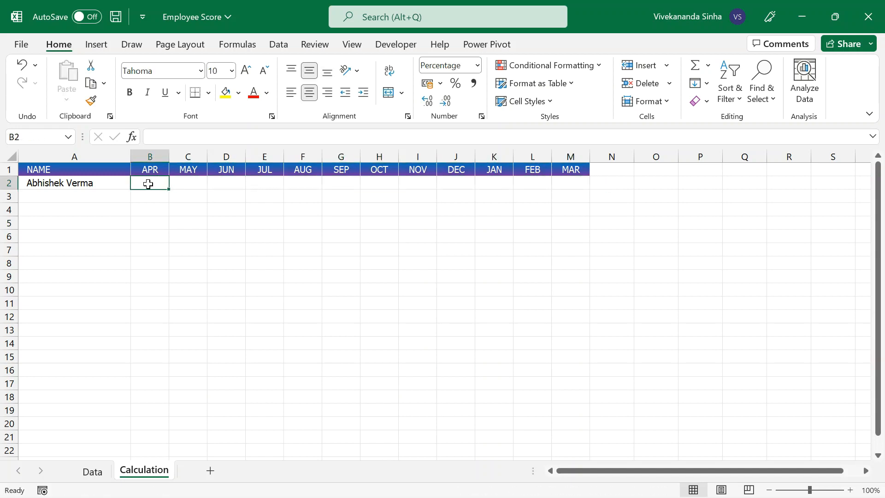
{"action": "left_click", "coordinate": [60, 183]}
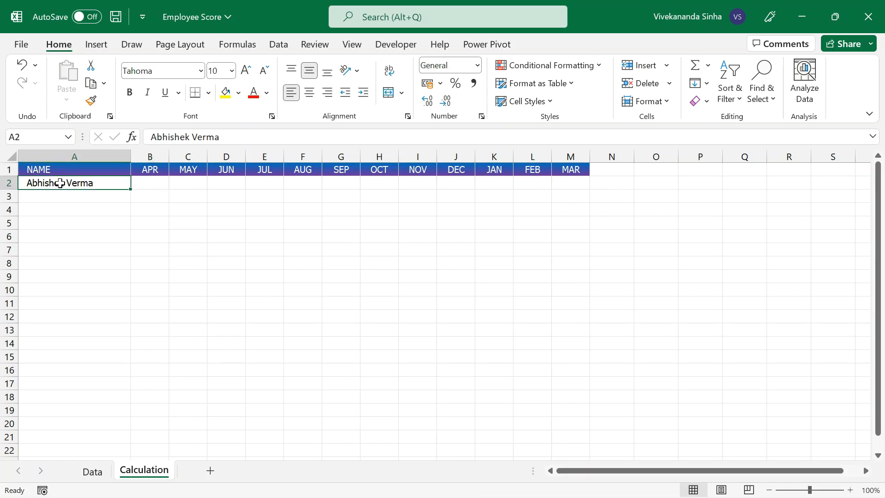
{"action": "left_click_drag", "start_coordinate": [150, 182], "coordinate": [560, 172]}
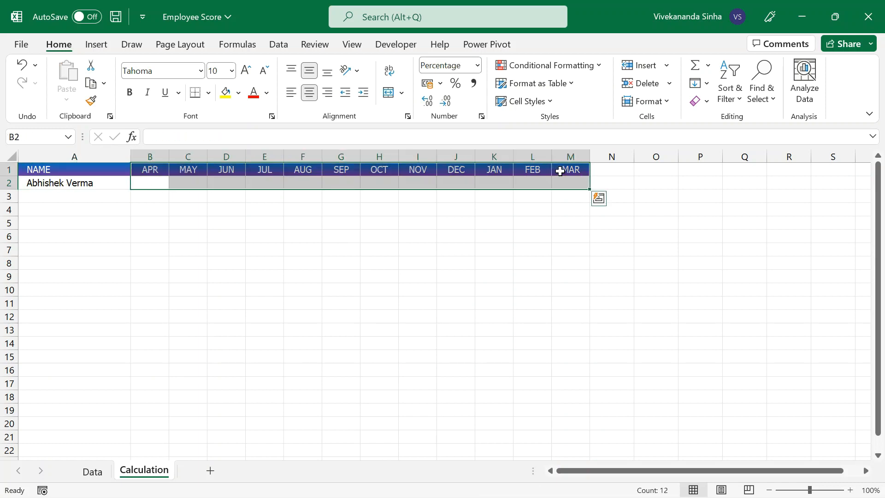
Start a VLOOKUP formula in cell B2 with the column-locked reference $A2 as the lookup value
{"action": "left_click", "coordinate": [152, 179]}
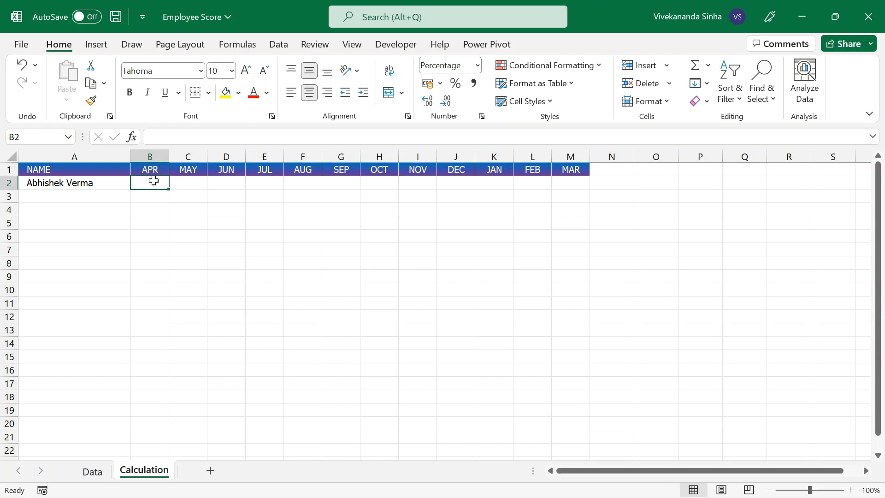
{"action": "type", "text": "=vlo"}
{"action": "key", "text": "Tab"}
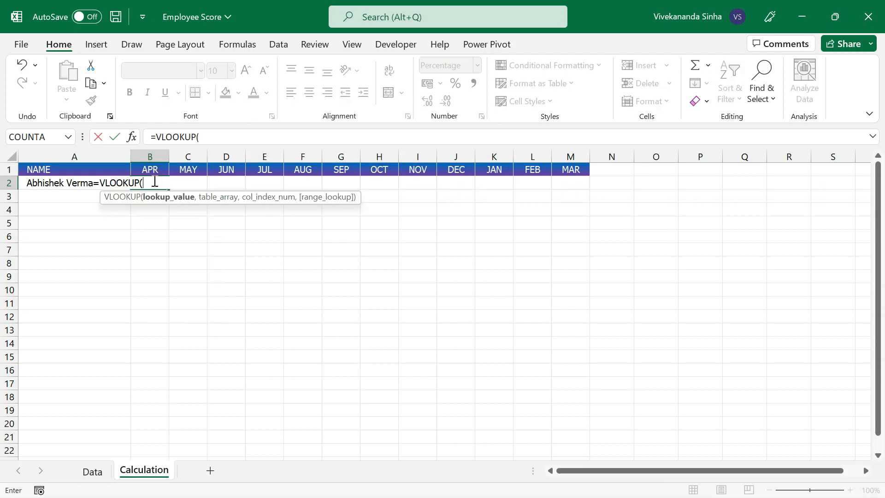
{"action": "left_click", "coordinate": [39, 184]}
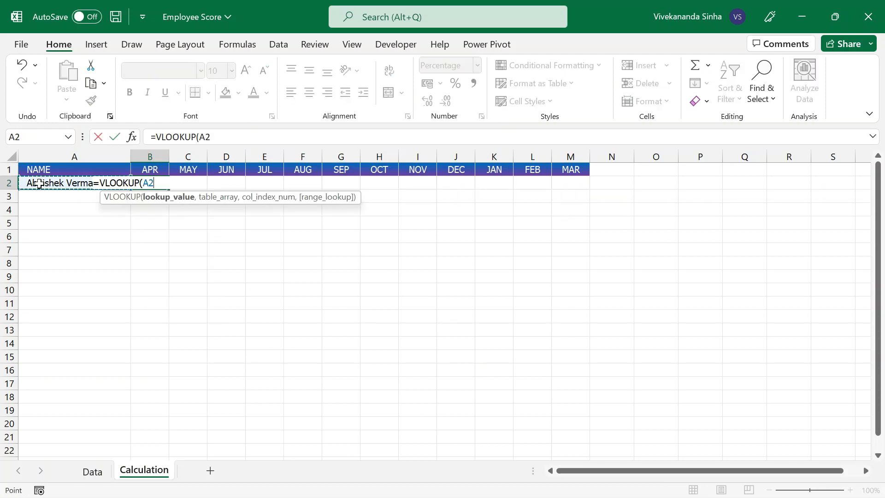
{"action": "key", "text": "F4"}
{"action": "key", "text": "F4"}
{"action": "key", "text": "F4"}
{"action": "type", "text": ","}
Complete the VLOOKUP with the table array Data!$A$1:$M$22, column index 2 and exact match 0
{"action": "left_click", "coordinate": [92, 471]}
{"action": "left_click", "coordinate": [69, 173]}
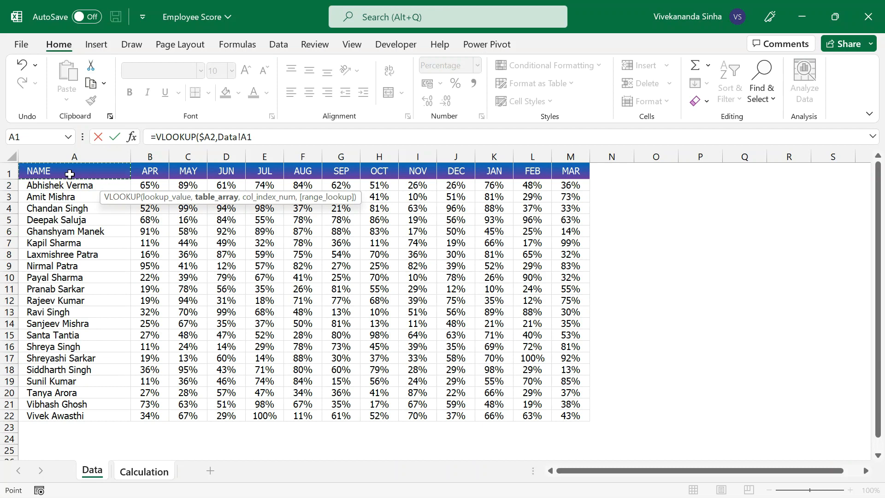
{"action": "key", "text": "ctrl+shift+Right"}
{"action": "key", "text": "ctrl+shift+Down"}
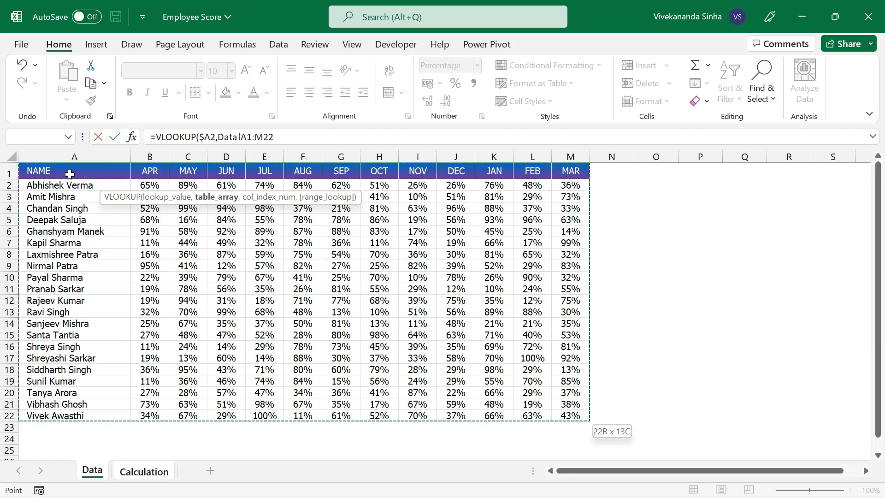
{"action": "key", "text": "F4"}
{"action": "type", "text": ","}
{"action": "type", "text": "22,2"}
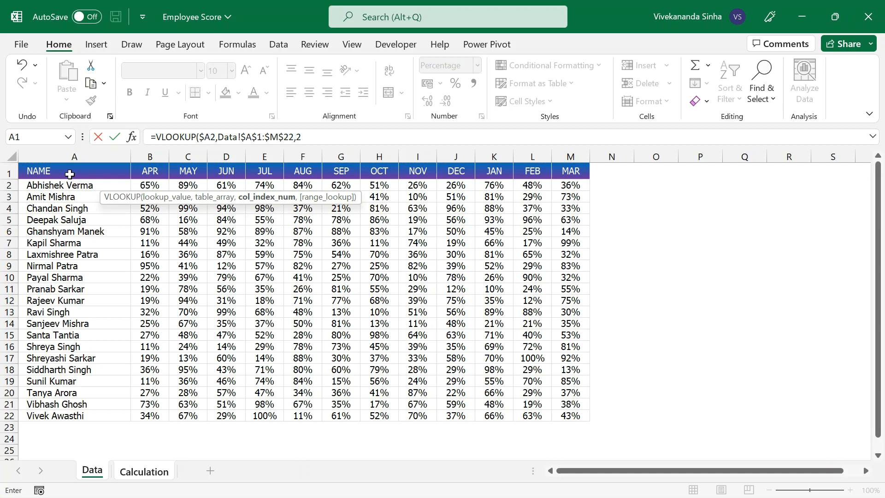
{"action": "type", "text": ",0)"}
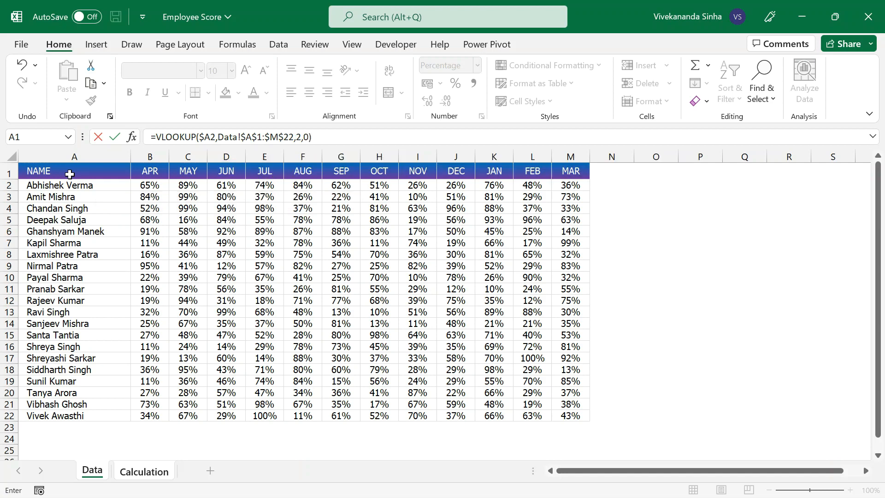
{"action": "key", "text": "Return"}
Replace the column index in B2's VLOOKUP with a MATCH function that uses B$1 as its lookup value
{"action": "left_click", "coordinate": [150, 184]}
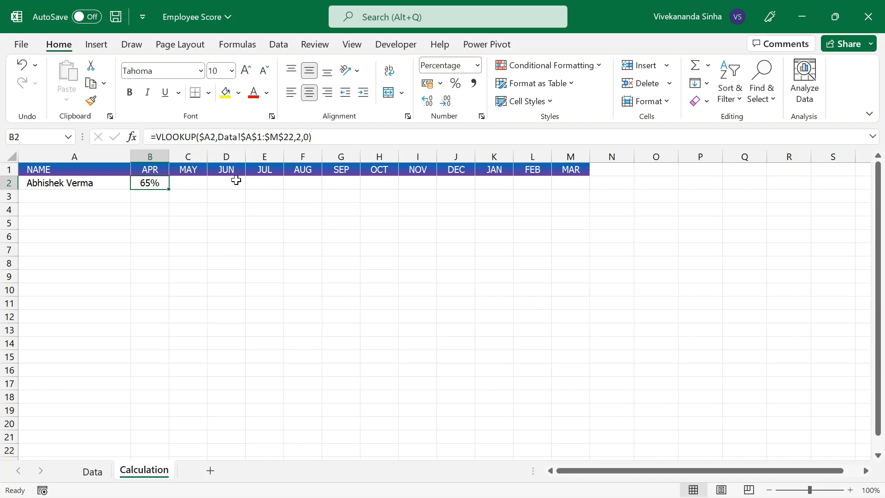
{"action": "left_click", "coordinate": [299, 137]}
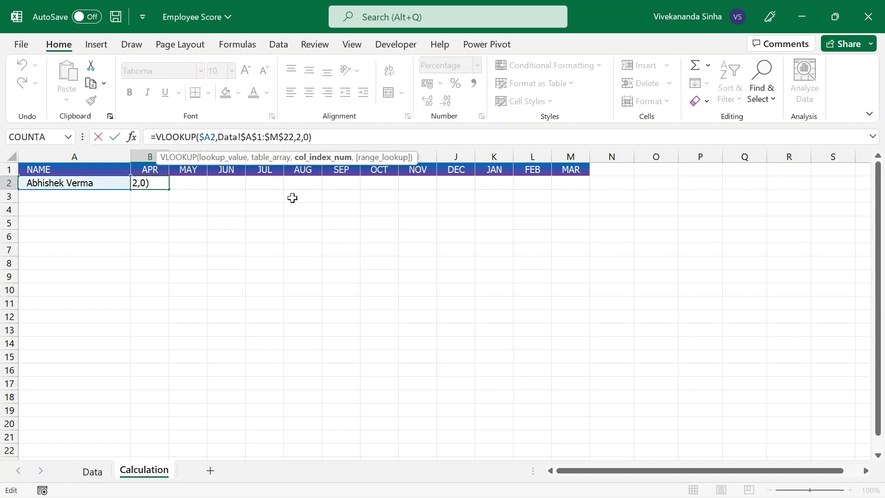
{"action": "key", "text": "BackSpace"}
{"action": "type", "text": "match"}
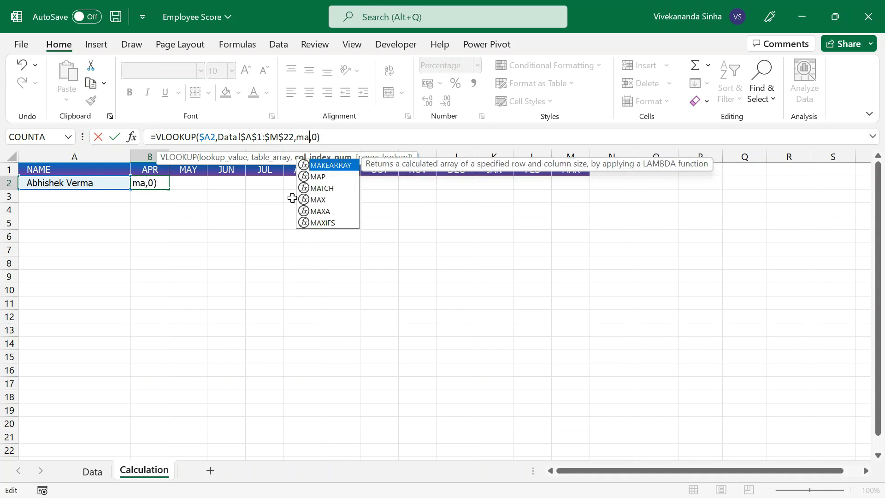
{"action": "key", "text": "Tab"}
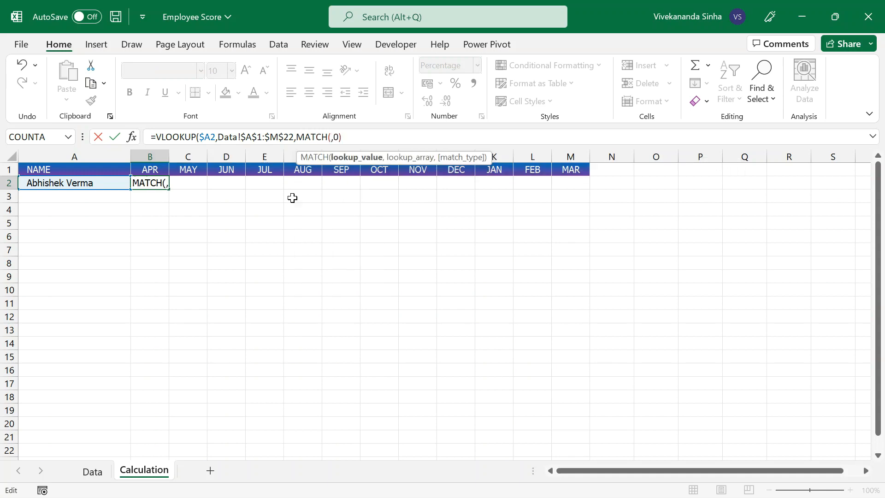
{"action": "left_click", "coordinate": [151, 168]}
{"action": "key", "text": "F4"}
{"action": "key", "text": "F4"}
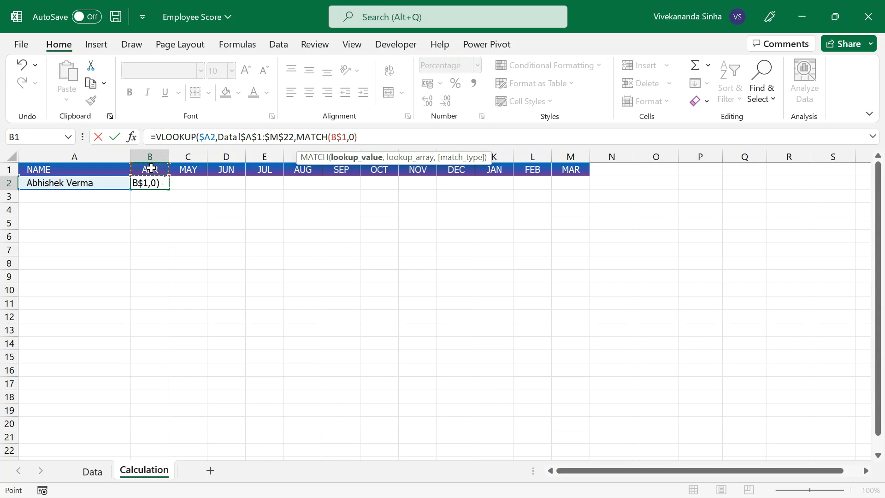
{"action": "type", "text": ","}
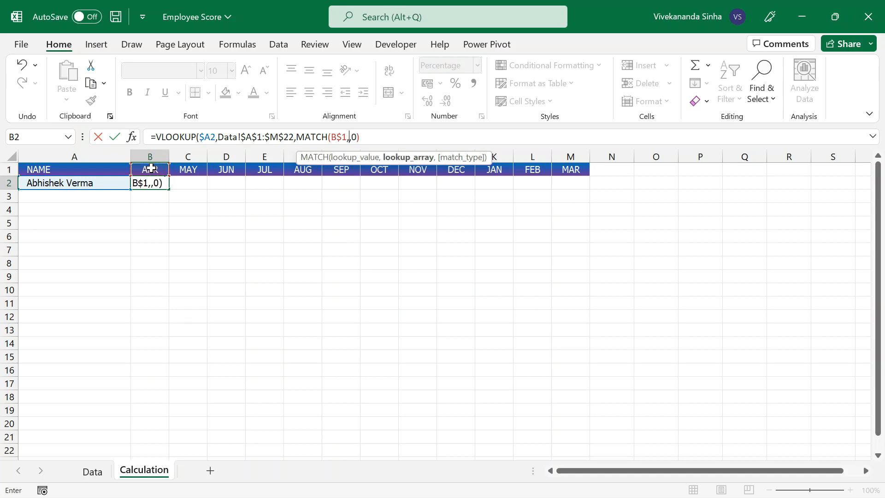
Complete the MATCH in B2 with lookup array Data!$A$1:$M$1 and match type 0, and fill the formula across to M2
{"action": "left_click", "coordinate": [92, 470]}
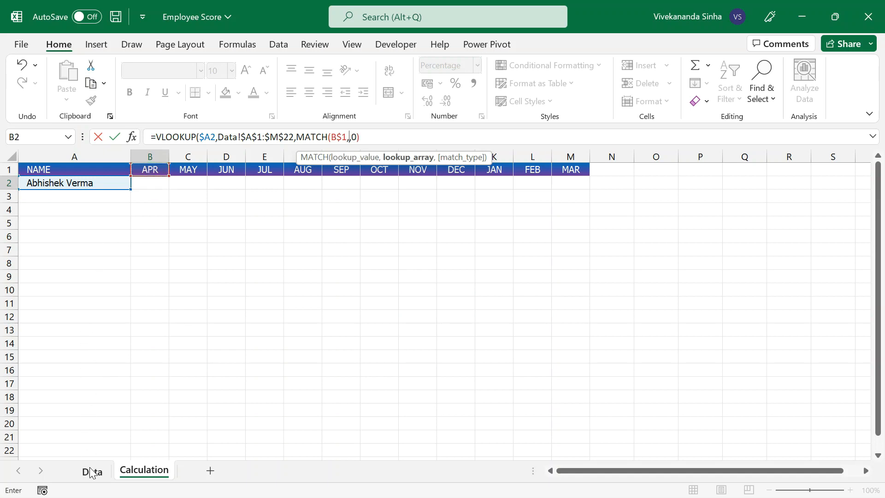
{"action": "left_click", "coordinate": [104, 176]}
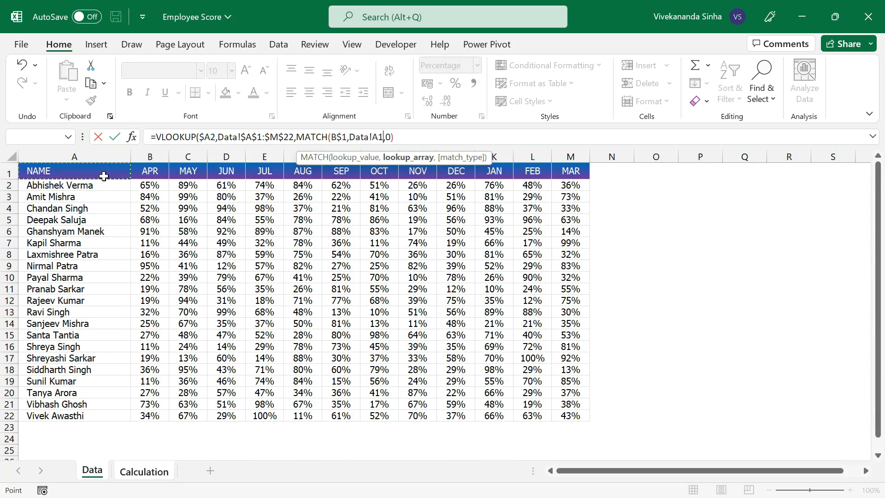
{"action": "key", "text": "ctrl+shift+Right"}
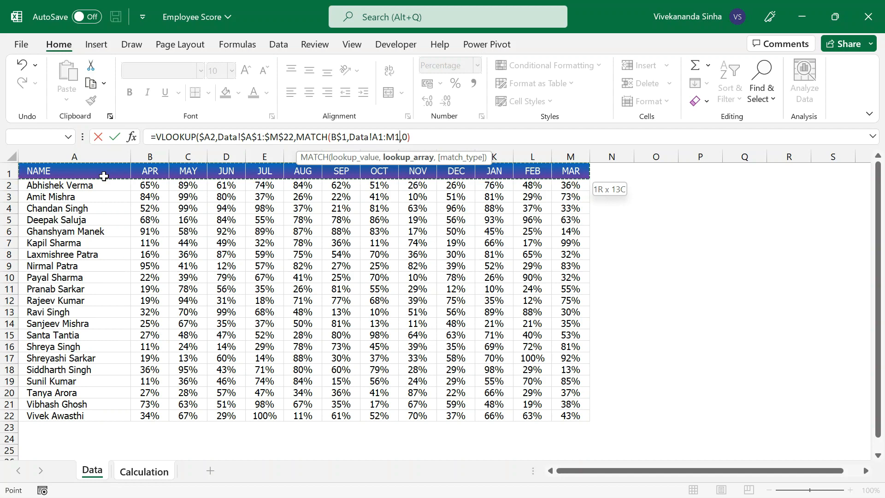
{"action": "key", "text": "F4"}
{"action": "type", "text": ",0"}
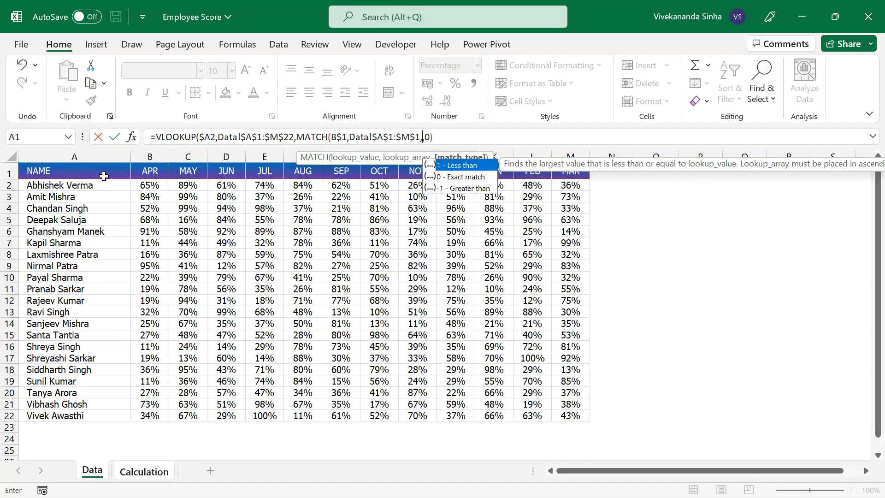
{"action": "type", "text": ")"}
{"action": "key", "text": "Return"}
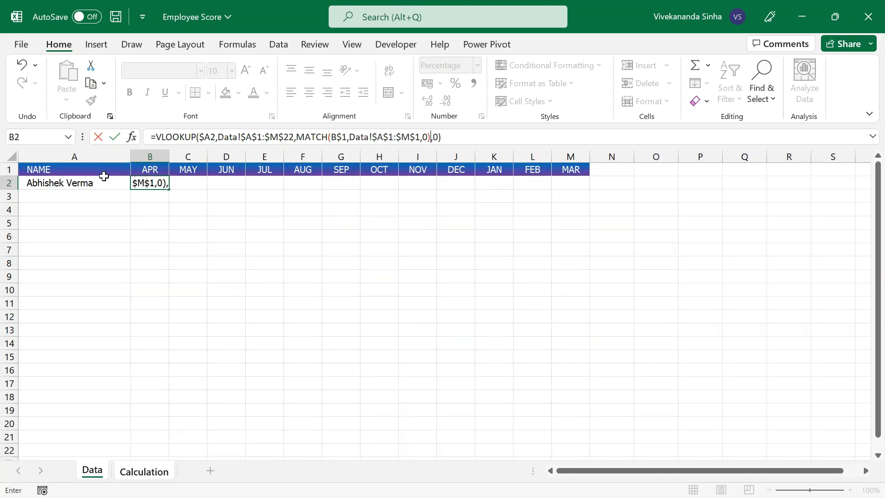
{"action": "left_click", "coordinate": [148, 183]}
{"action": "left_click_drag", "start_coordinate": [168, 189], "coordinate": [578, 193]}
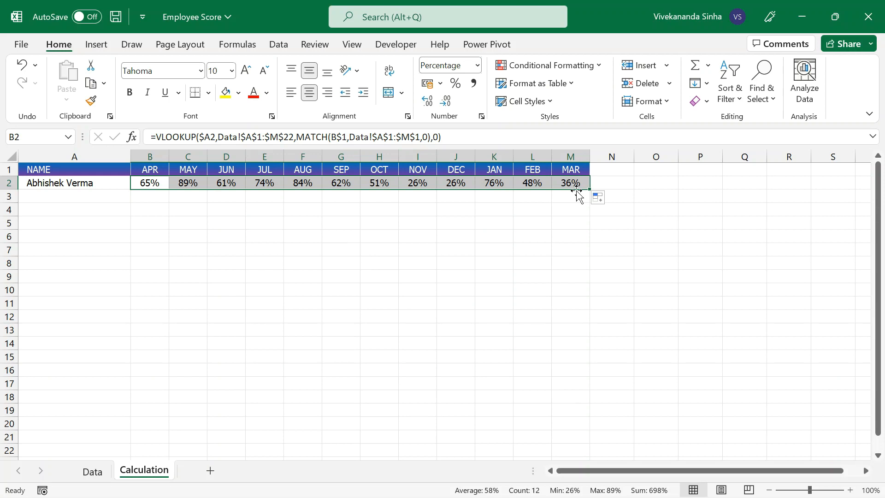
Replace the employee name in A2 of the Calculation sheet with the name copied from cell A15 of the Data sheet
{"action": "left_click", "coordinate": [121, 186]}
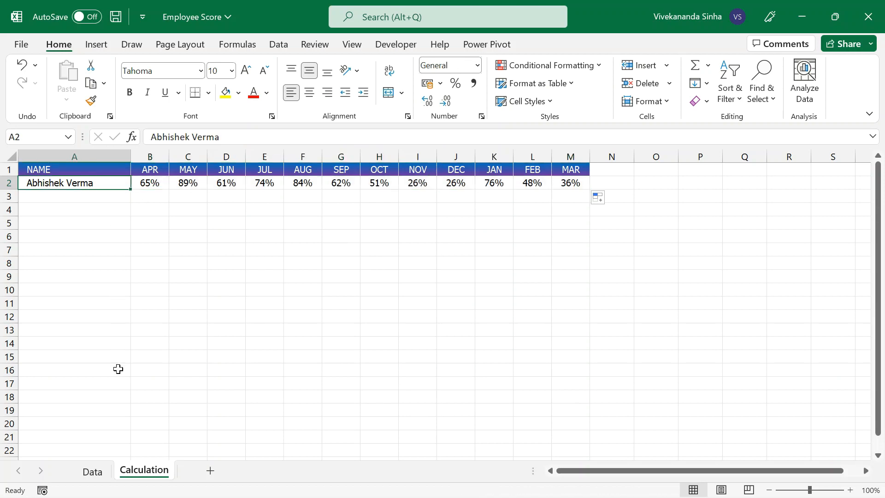
{"action": "left_click", "coordinate": [92, 471]}
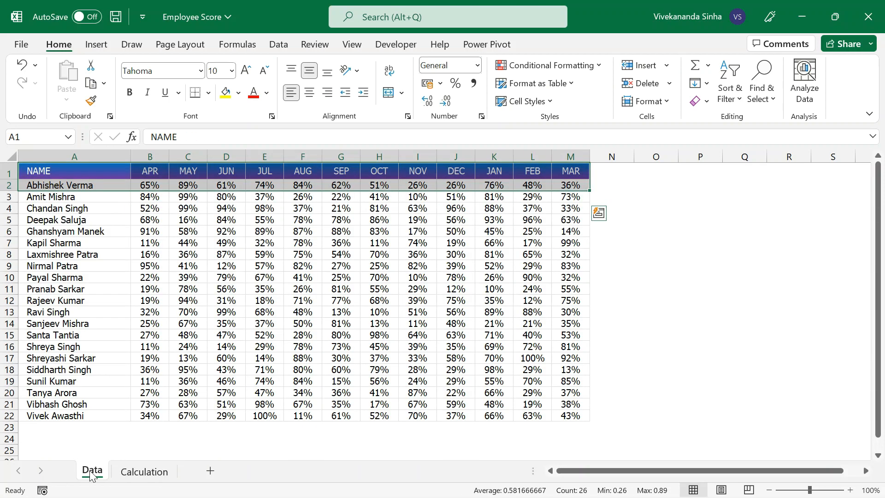
{"action": "left_click", "coordinate": [65, 335]}
{"action": "key", "text": "ctrl+c"}
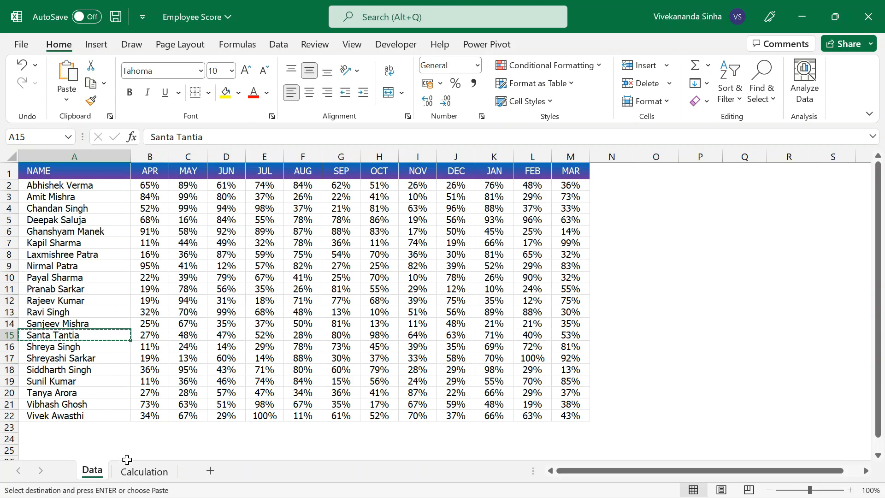
{"action": "left_click", "coordinate": [144, 471]}
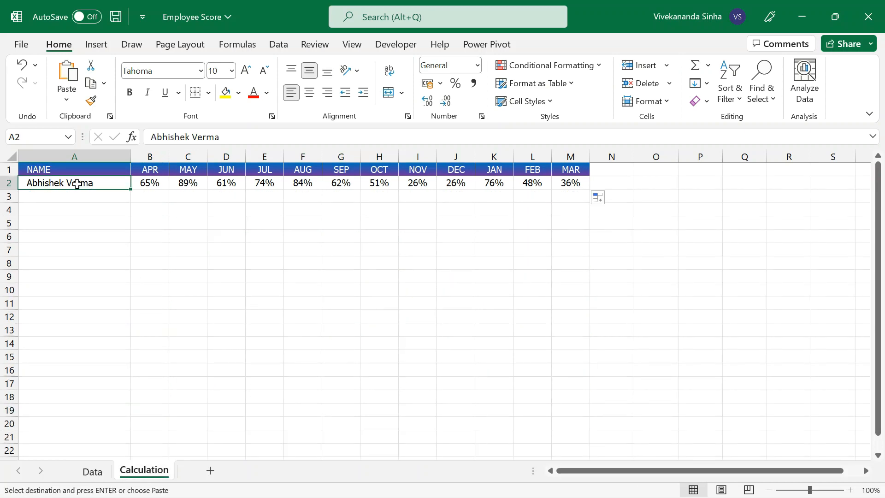
{"action": "key", "text": "ctrl+v"}
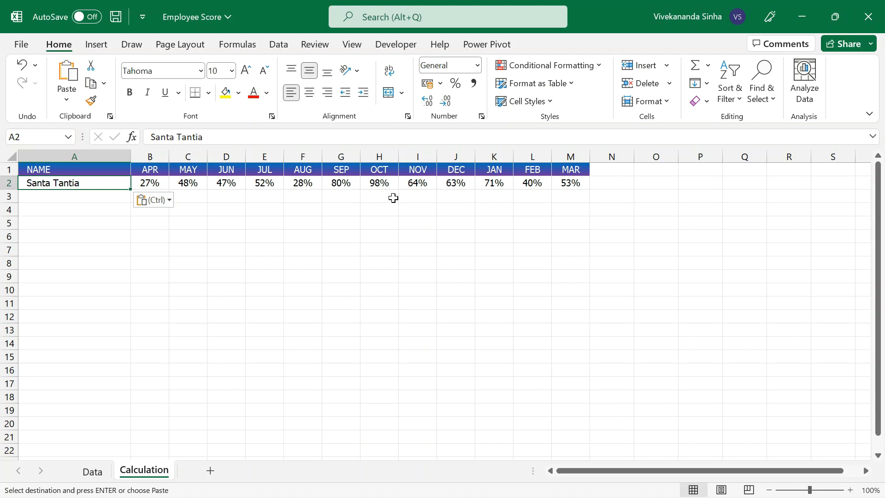
Insert a 2-D Line with Markers chart of the monthly scores in A1:M2 on the Calculation sheet
{"action": "left_click_drag", "start_coordinate": [113, 168], "coordinate": [560, 185]}
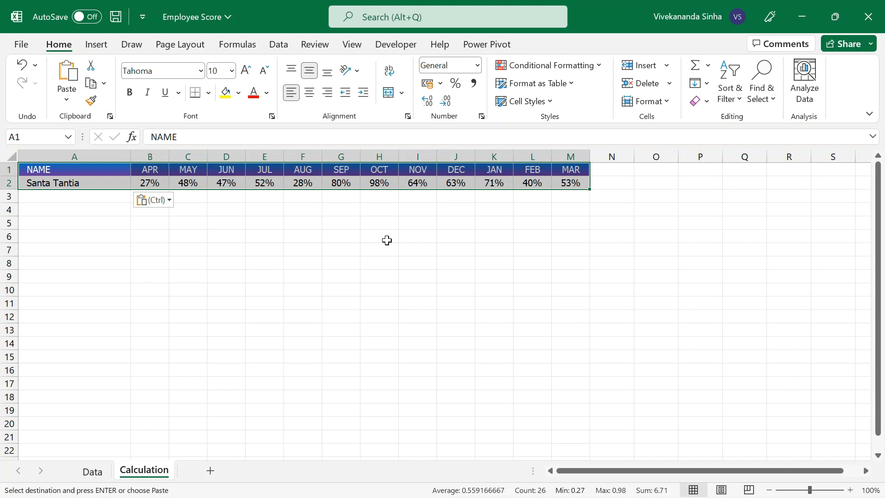
{"action": "left_click", "coordinate": [122, 179]}
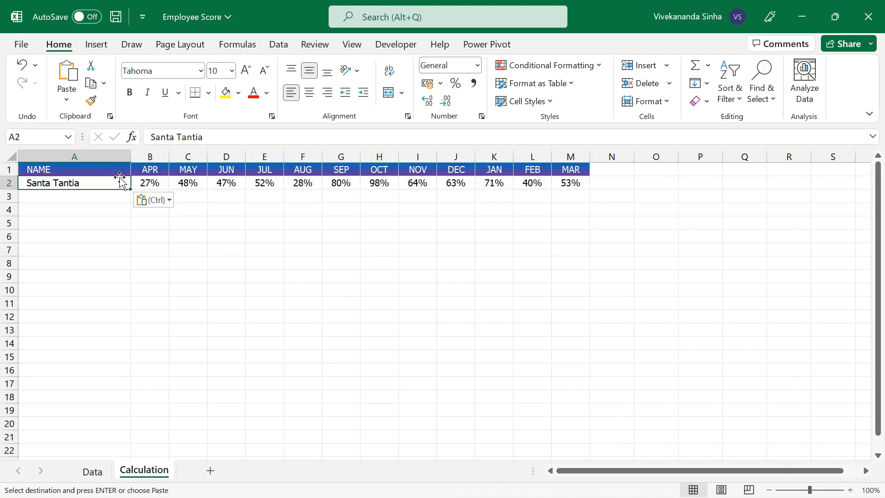
{"action": "left_click", "coordinate": [98, 46]}
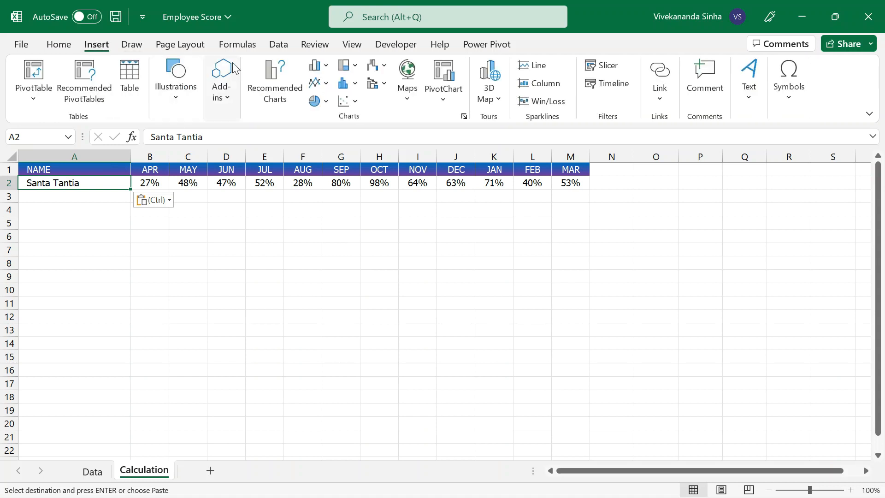
{"action": "left_click", "coordinate": [323, 85]}
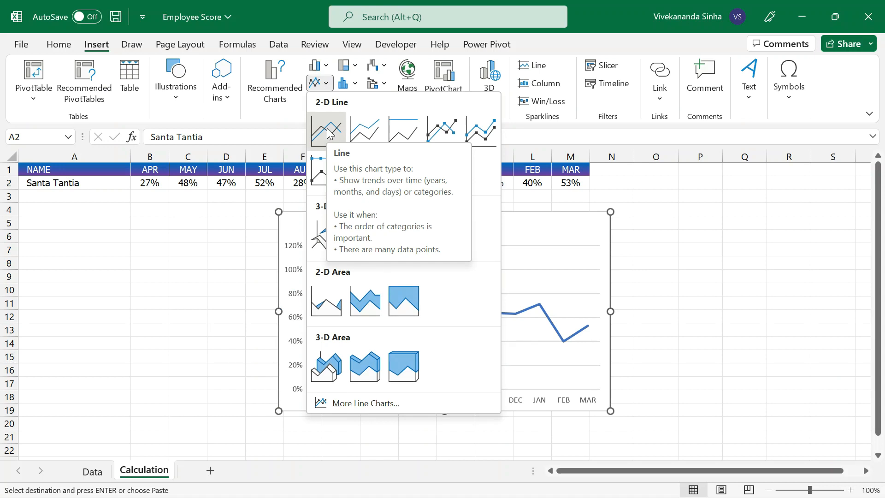
{"action": "left_click", "coordinate": [443, 133]}
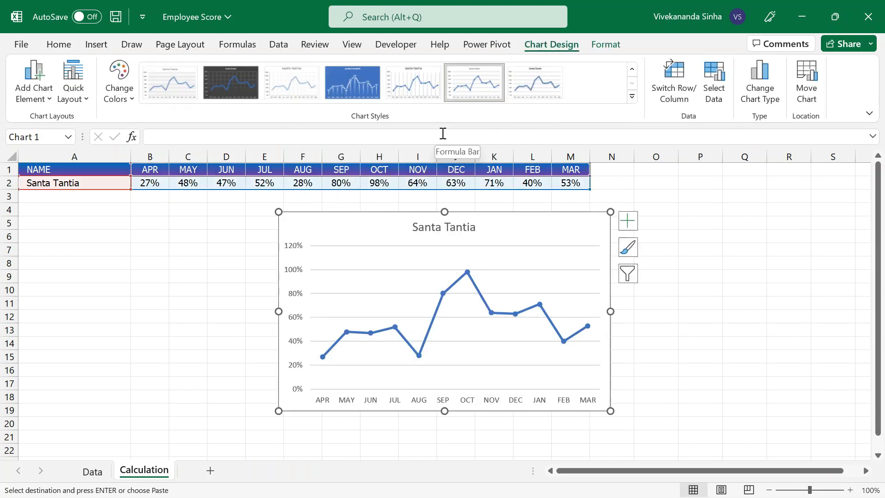
{"action": "left_click", "coordinate": [226, 342]}
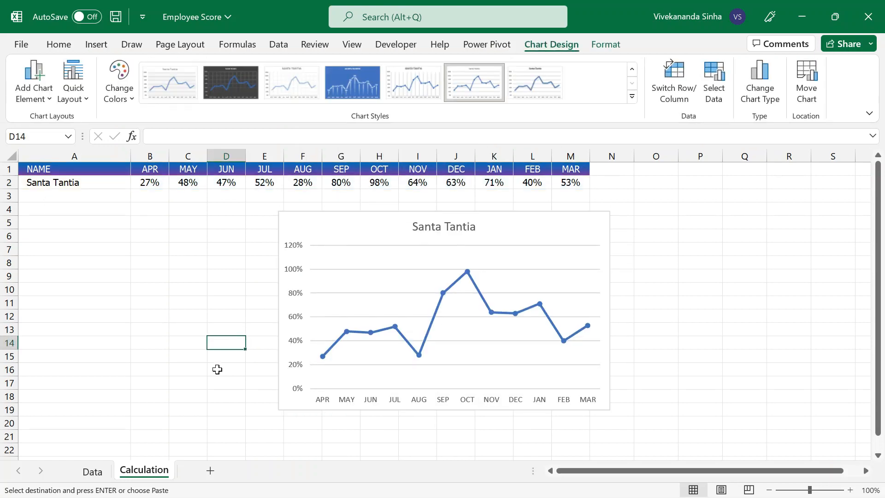
Add a new worksheet after Calculation and name it Dashboard
{"action": "left_click", "coordinate": [210, 470]}
{"action": "double_click", "coordinate": [202, 470]}
{"action": "type", "text": "Dashboard"}
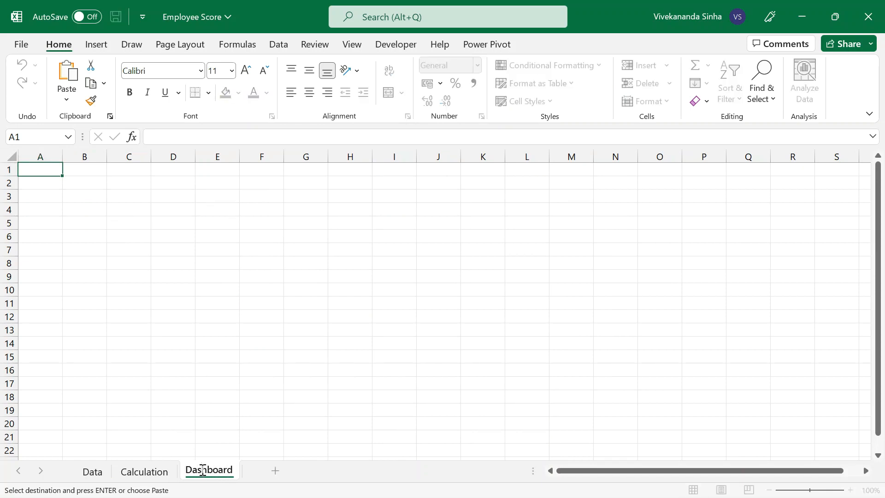
{"action": "key", "text": "Return"}
Hide the gridlines and the row and column headings on the Dashboard sheet
{"action": "left_click", "coordinate": [279, 253]}
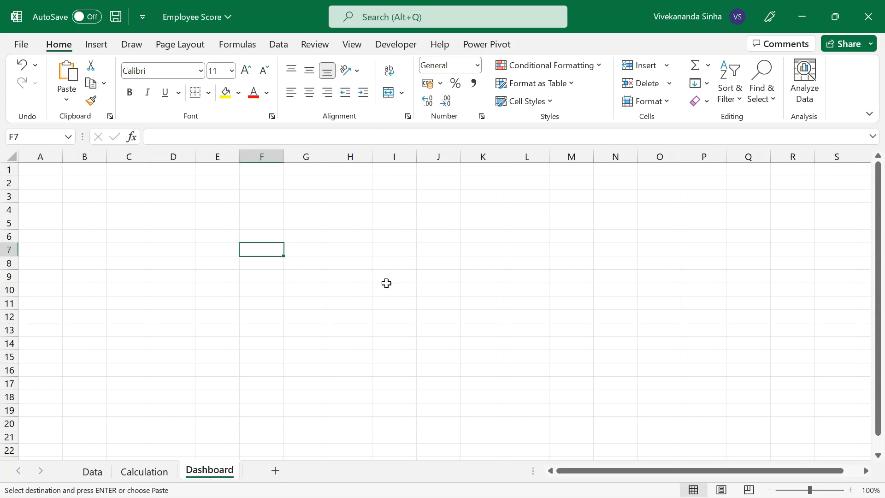
{"action": "left_click", "coordinate": [360, 48]}
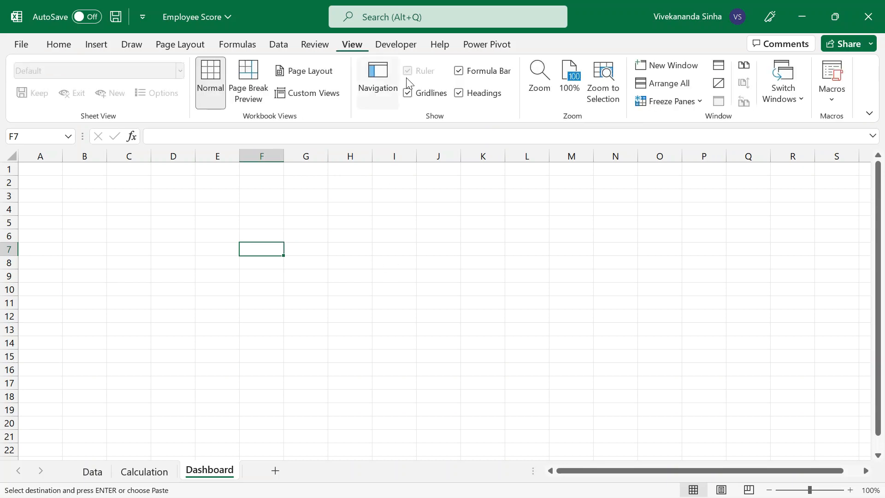
{"action": "left_click", "coordinate": [432, 93]}
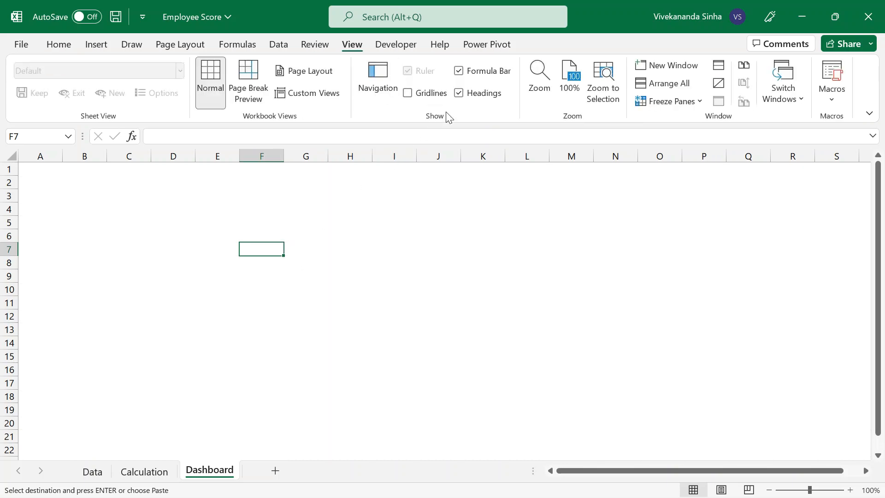
{"action": "left_click", "coordinate": [459, 93]}
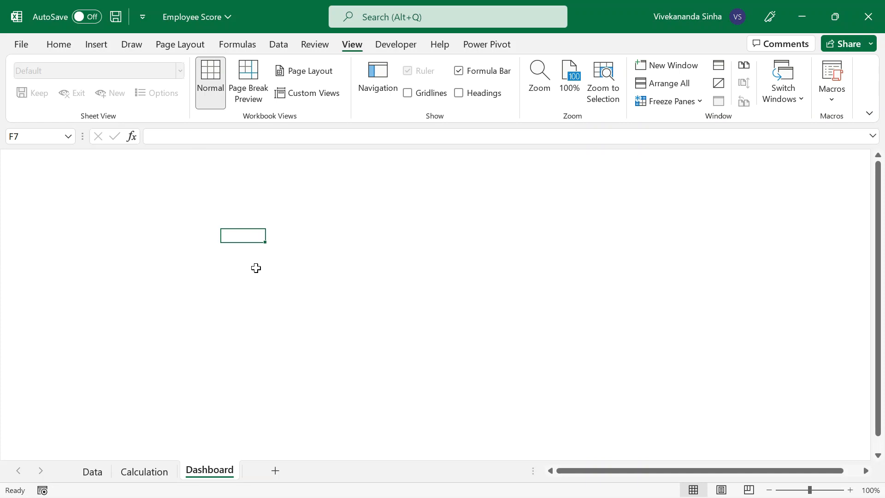
Move the line chart from the Calculation sheet to the upper middle of the Dashboard sheet
{"action": "left_click", "coordinate": [144, 471]}
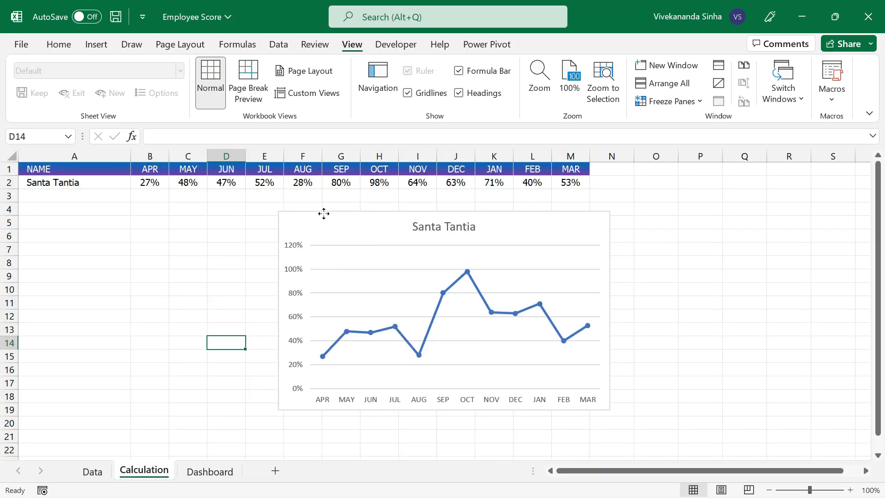
{"action": "left_click", "coordinate": [323, 213]}
{"action": "key", "text": "Delete"}
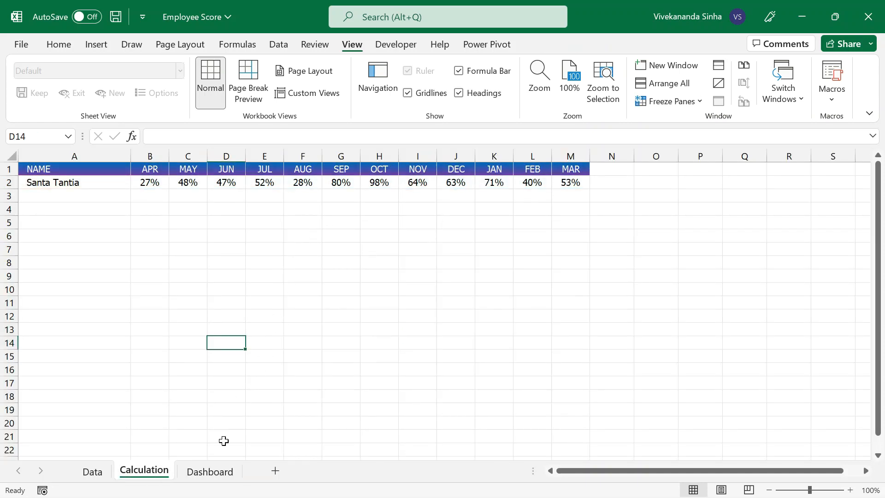
{"action": "left_click", "coordinate": [210, 471]}
{"action": "key", "text": "ctrl+v"}
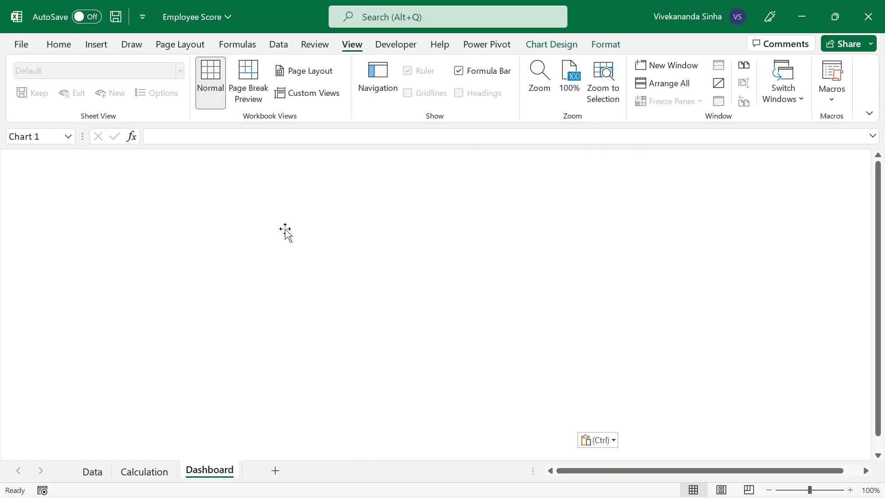
{"action": "left_click_drag", "start_coordinate": [311, 191], "coordinate": [312, 194]}
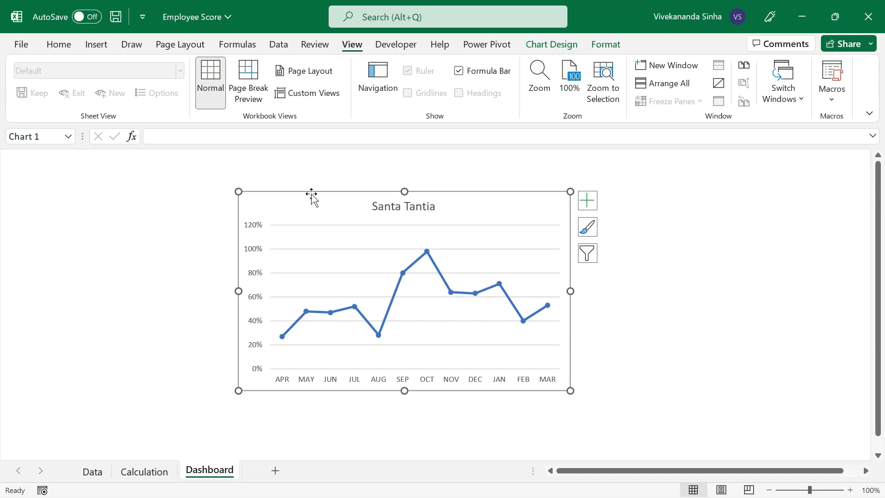
Add primary major vertical gridlines to the line chart on the Dashboard sheet
{"action": "left_click", "coordinate": [587, 201]}
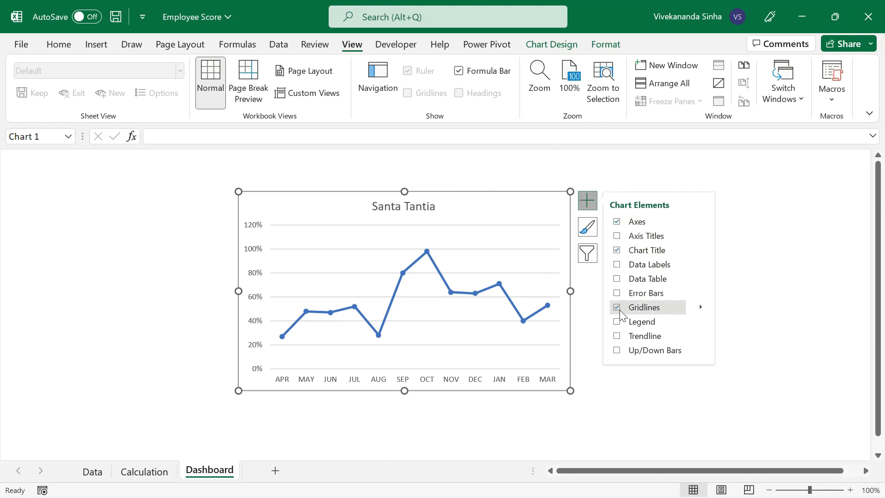
{"action": "mouse_move", "coordinate": [702, 307]}
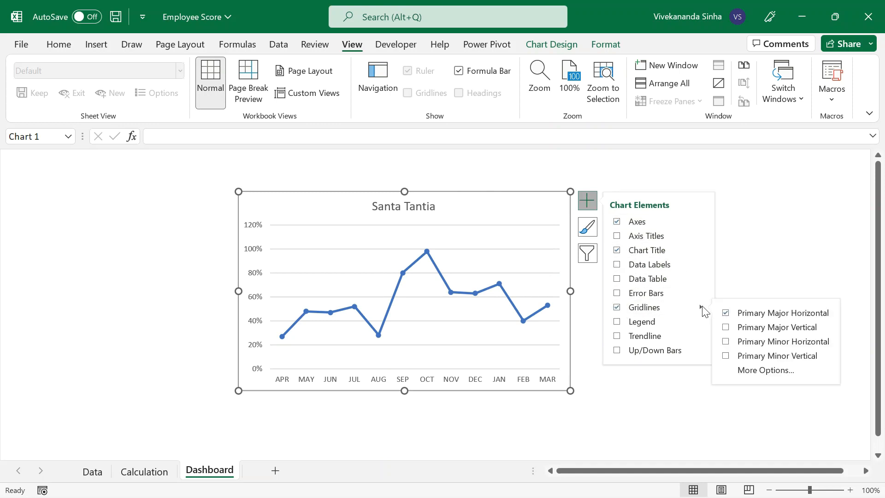
{"action": "left_click", "coordinate": [726, 327]}
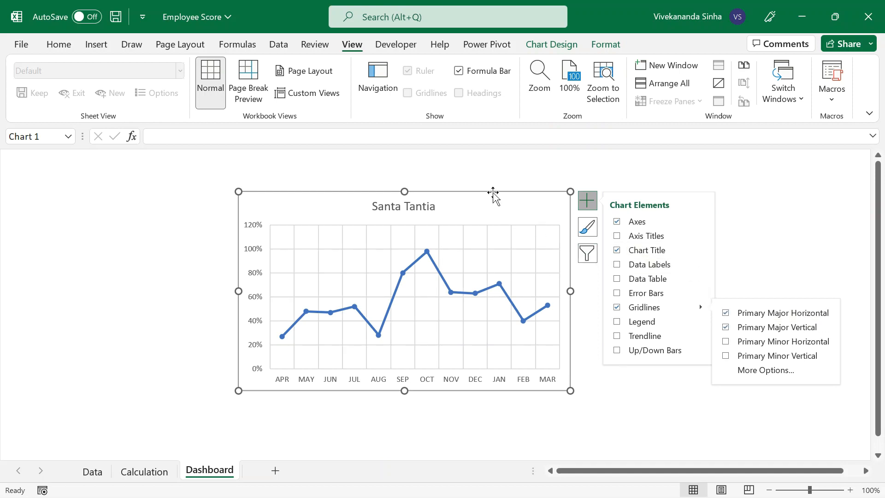
{"action": "left_click", "coordinate": [586, 203]}
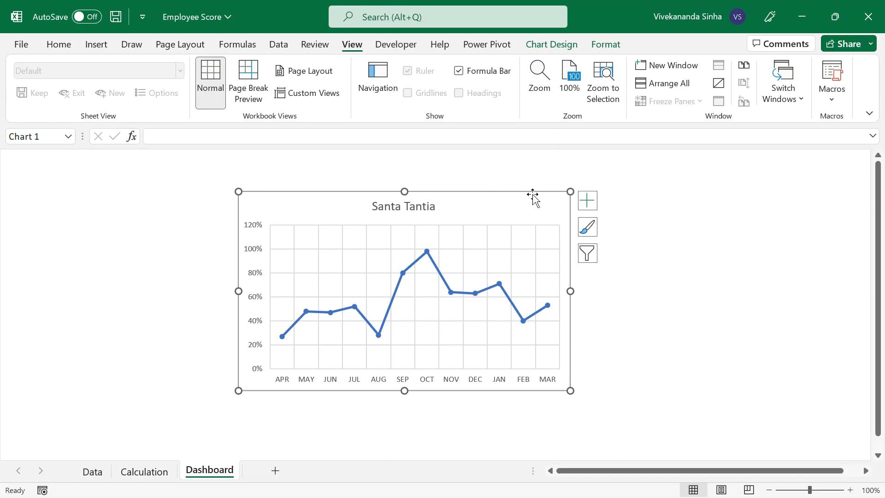
Give the chart area's border rounded corners and close the chart formatting options
{"action": "double_click", "coordinate": [536, 199]}
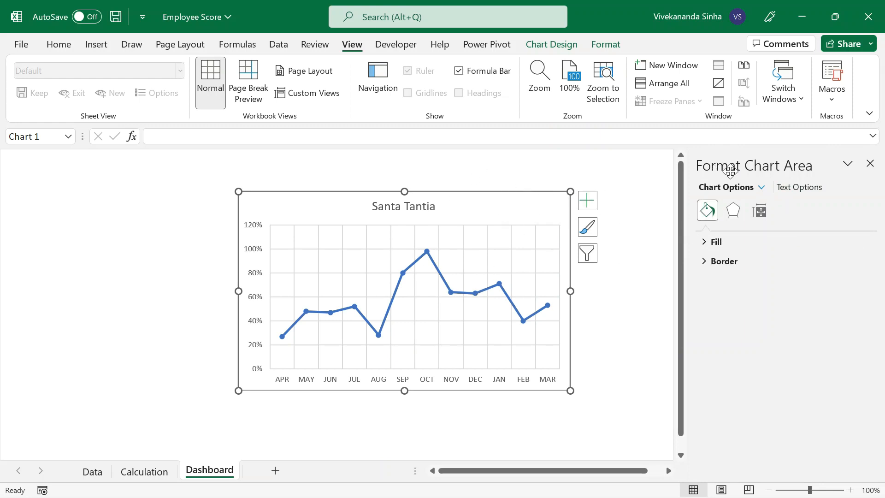
{"action": "left_click", "coordinate": [704, 262]}
{"action": "scroll", "coordinate": [745, 361], "scroll_direction": "down", "scroll_amount": 3}
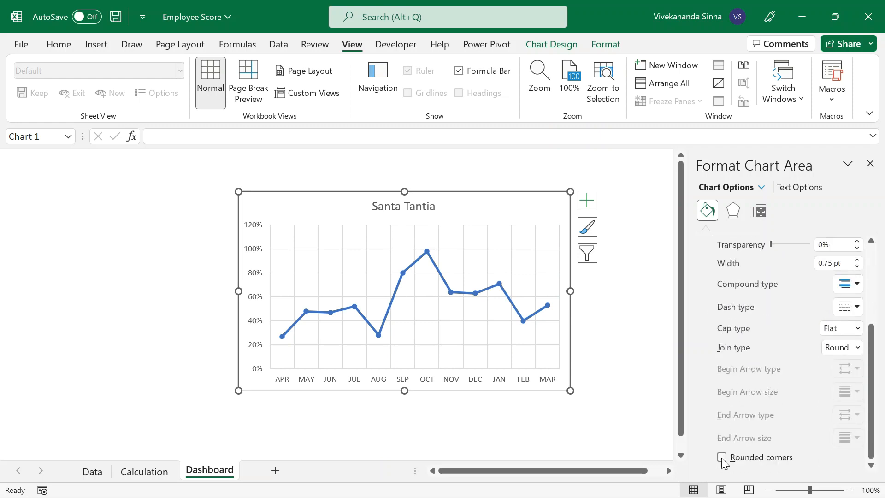
{"action": "left_click", "coordinate": [870, 163]}
{"action": "left_click", "coordinate": [650, 276]}
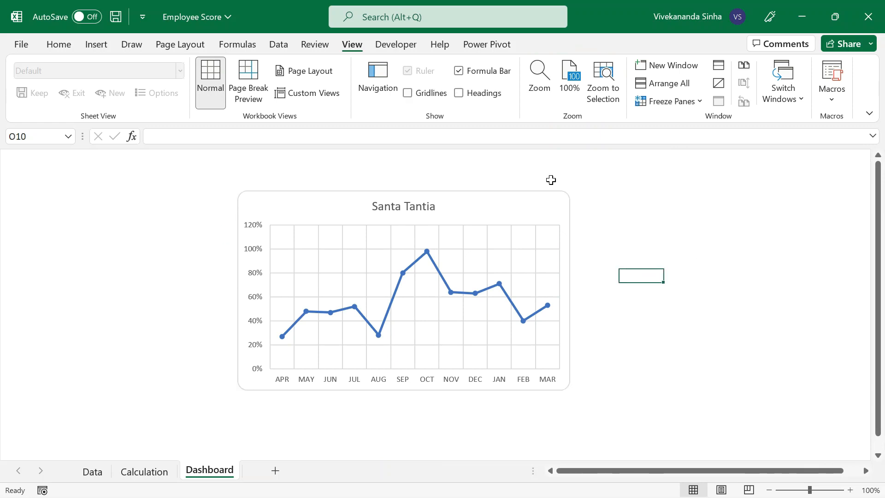
Fill the line chart's background on the Dashboard sheet with the lightest grey shade of the white theme colour
{"action": "left_click", "coordinate": [500, 192]}
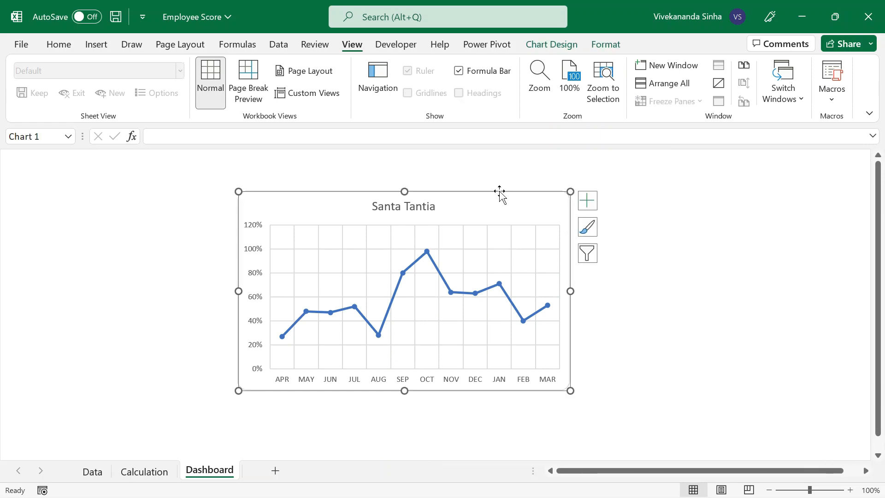
{"action": "left_click", "coordinate": [65, 50]}
{"action": "left_click", "coordinate": [238, 93]}
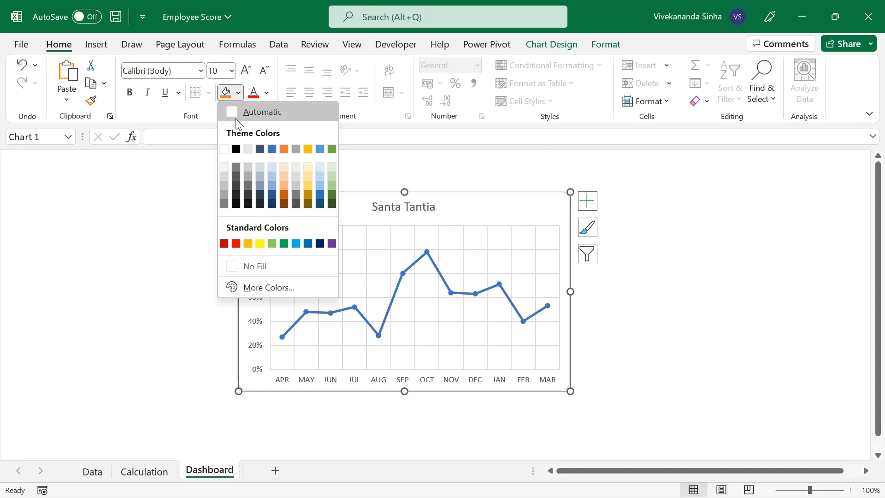
{"action": "left_click", "coordinate": [223, 167]}
{"action": "left_click", "coordinate": [652, 293]}
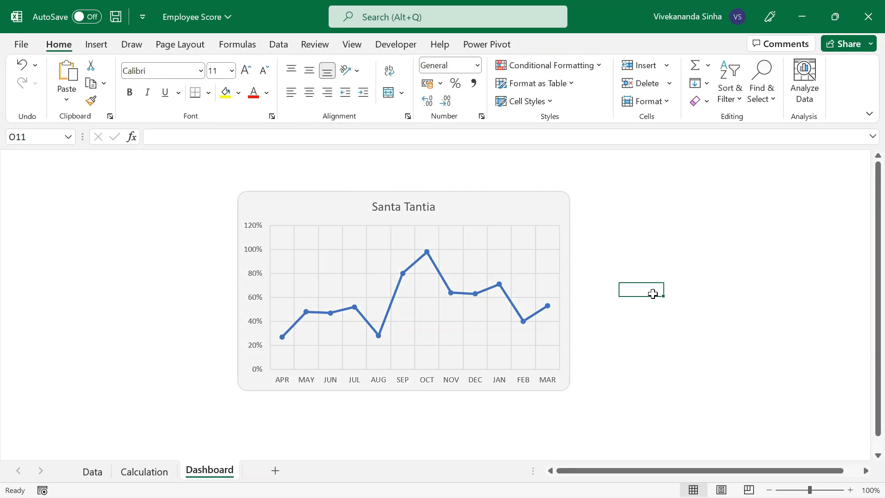
Enlarge the line chart in width and height and shift it slightly up and to the left on the Dashboard sheet
{"action": "left_click", "coordinate": [495, 196]}
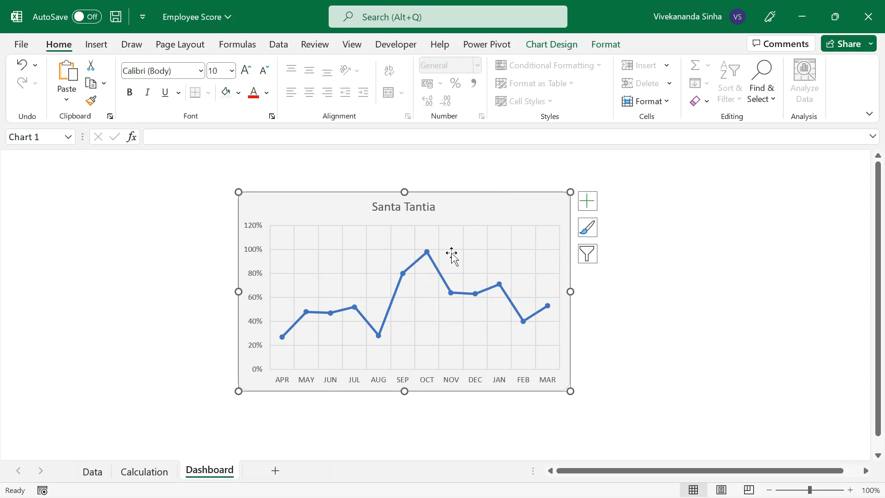
{"action": "left_click_drag", "start_coordinate": [570, 291], "coordinate": [668, 293]}
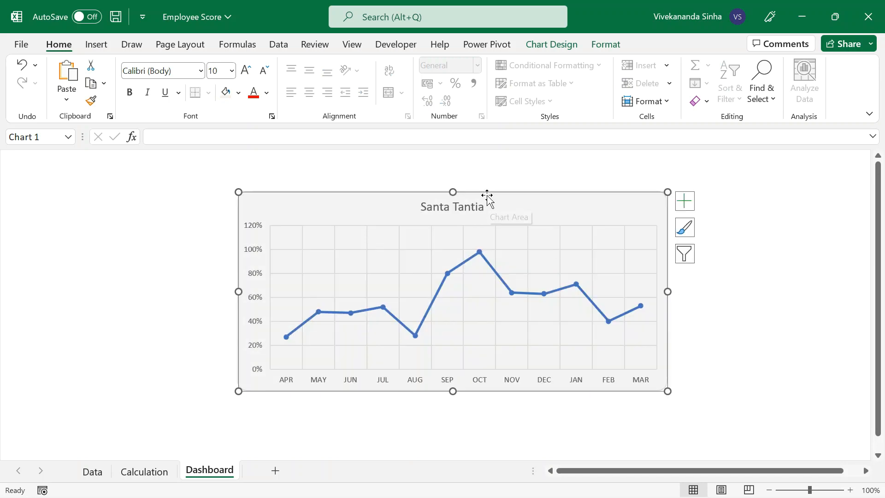
{"action": "left_click_drag", "start_coordinate": [486, 195], "coordinate": [466, 183]}
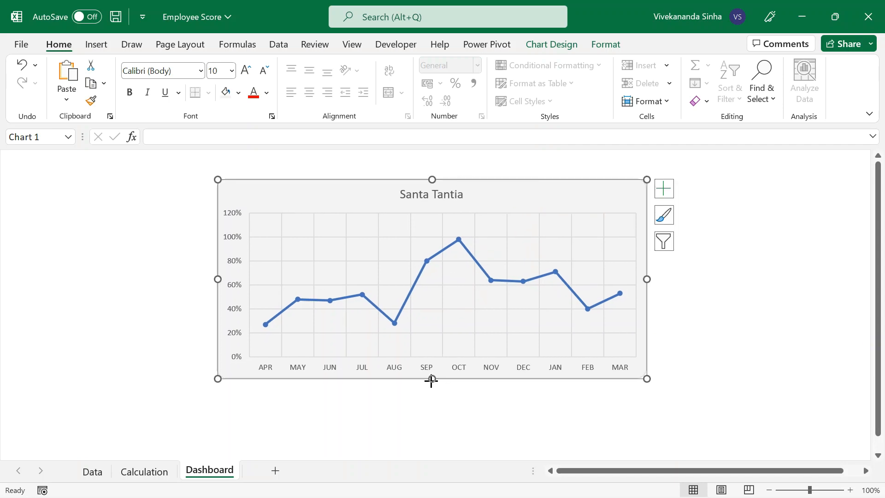
{"action": "left_click_drag", "start_coordinate": [432, 380], "coordinate": [432, 399]}
Turn the chart's data series line into a smoothed line
{"action": "left_click", "coordinate": [443, 255]}
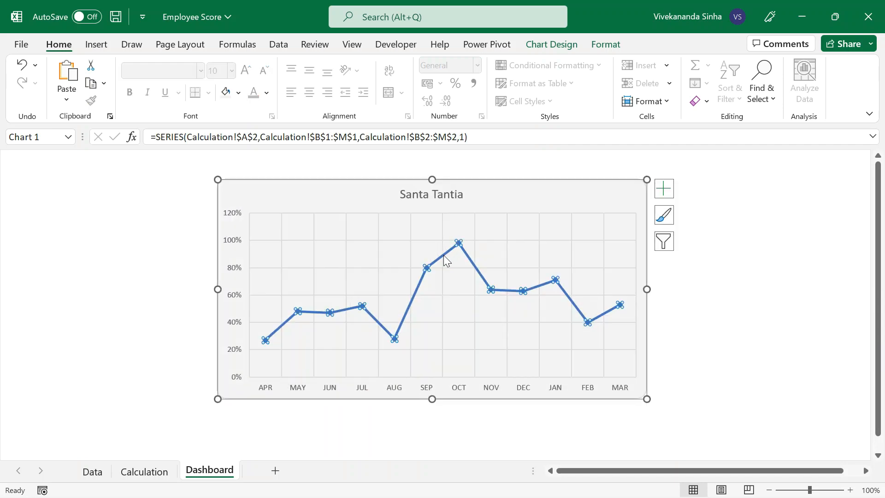
{"action": "double_click", "coordinate": [443, 256]}
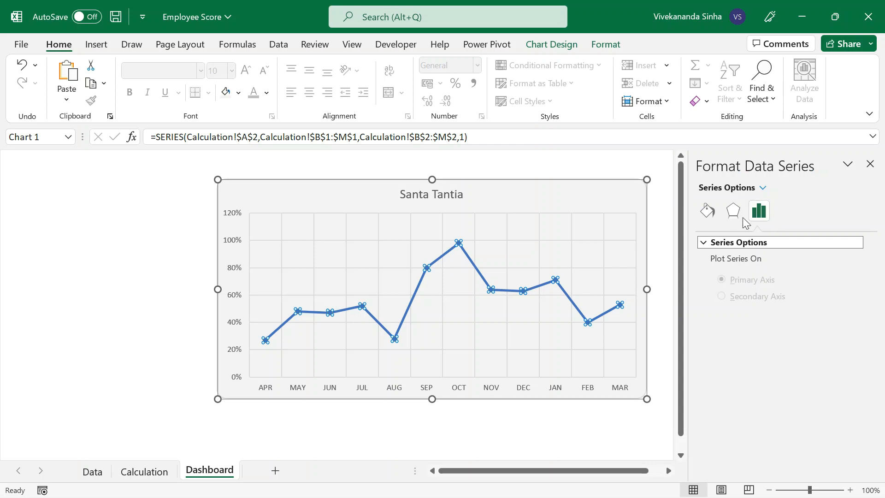
{"action": "left_click", "coordinate": [710, 217]}
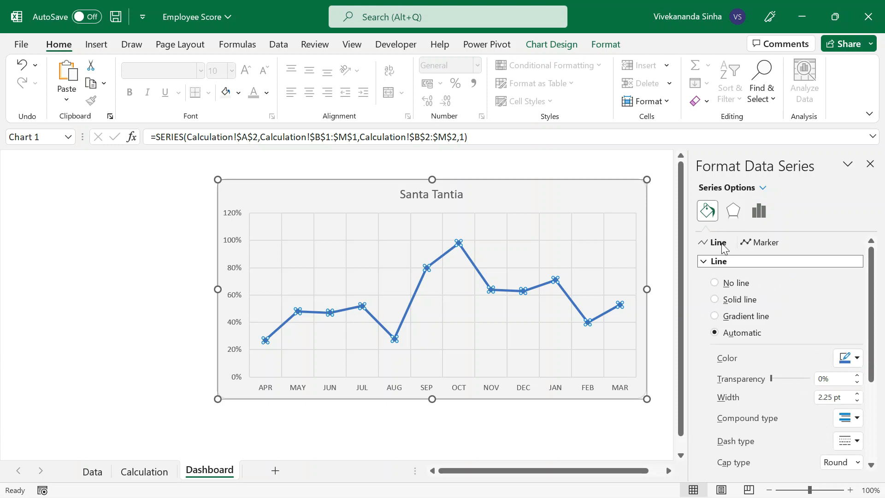
{"action": "scroll", "coordinate": [737, 388], "scroll_direction": "down", "scroll_amount": 3}
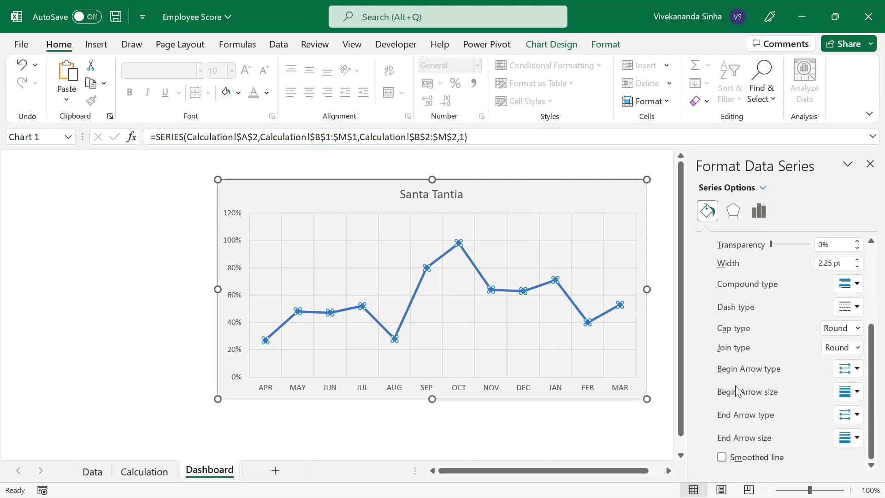
{"action": "left_click", "coordinate": [721, 458]}
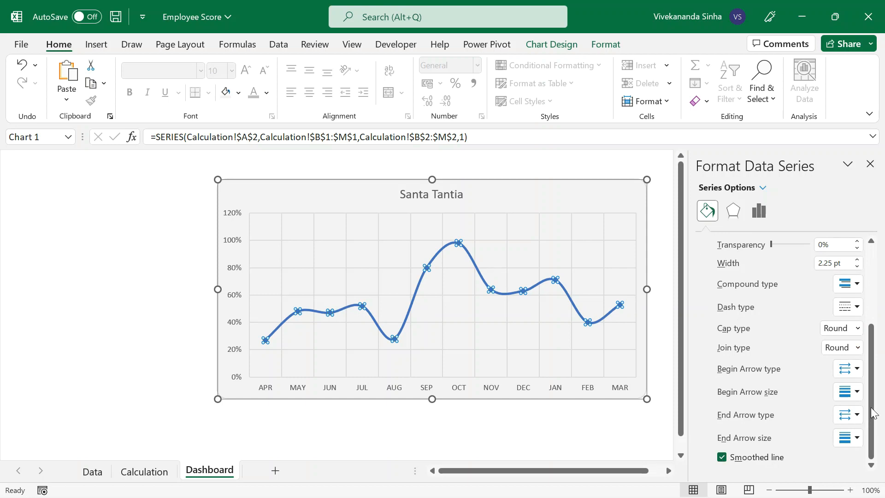
Set the data series markers to the built-in circle type with size 12
{"action": "left_click_drag", "start_coordinate": [871, 411], "coordinate": [873, 311]}
{"action": "left_click", "coordinate": [763, 244]}
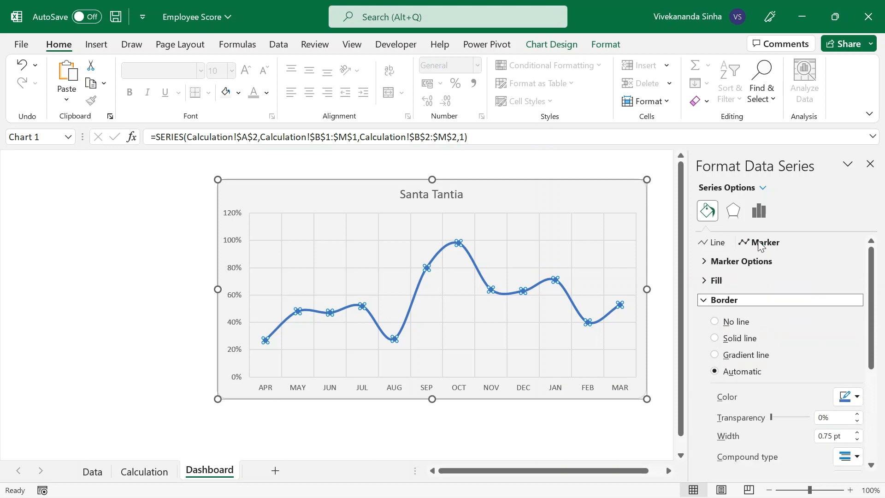
{"action": "left_click", "coordinate": [705, 262]}
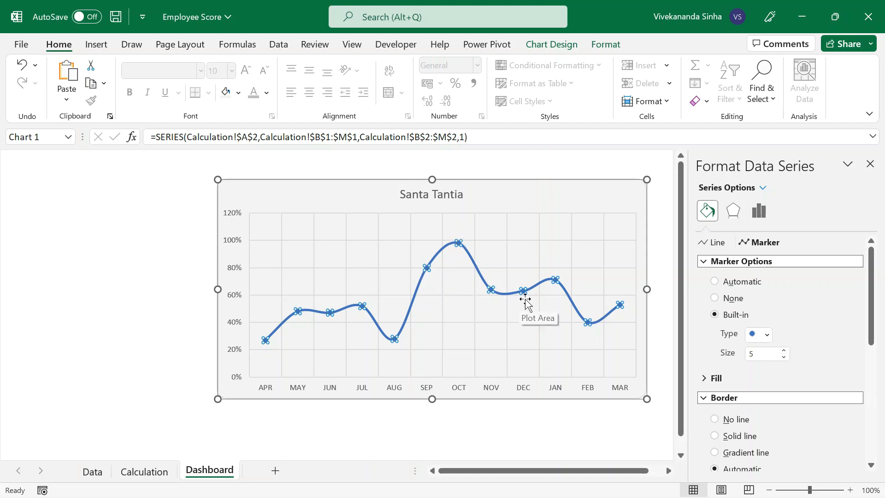
{"action": "left_click", "coordinate": [767, 335]}
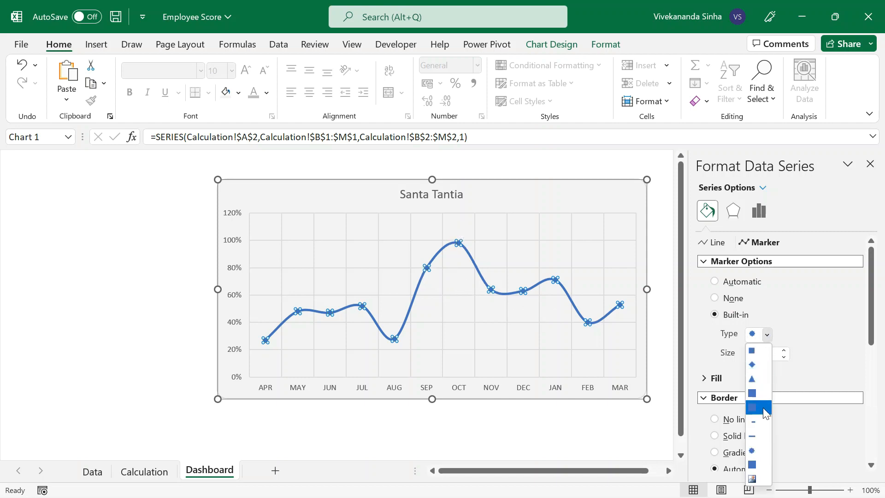
{"action": "left_click", "coordinate": [754, 453]}
{"action": "left_click", "coordinate": [784, 351]}
{"action": "left_click", "coordinate": [784, 351]}
{"action": "left_click", "coordinate": [784, 351]}
{"action": "left_click", "coordinate": [784, 351]}
{"action": "left_click", "coordinate": [784, 350]}
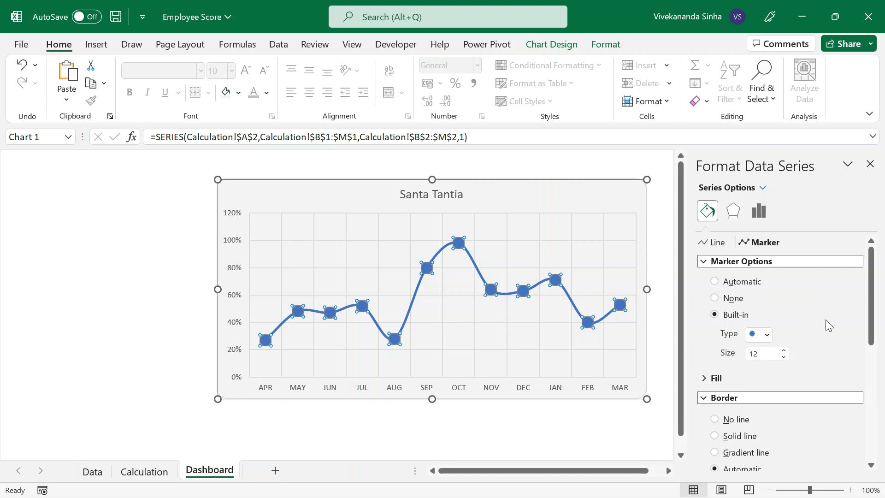
Fill the data series markers with the standard golden orange colour
{"action": "left_click_drag", "start_coordinate": [874, 315], "coordinate": [876, 336]}
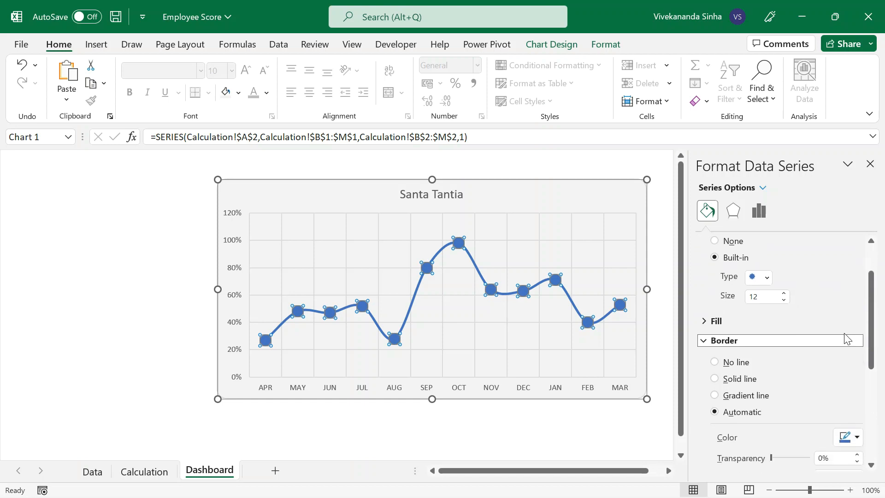
{"action": "left_click", "coordinate": [703, 321]}
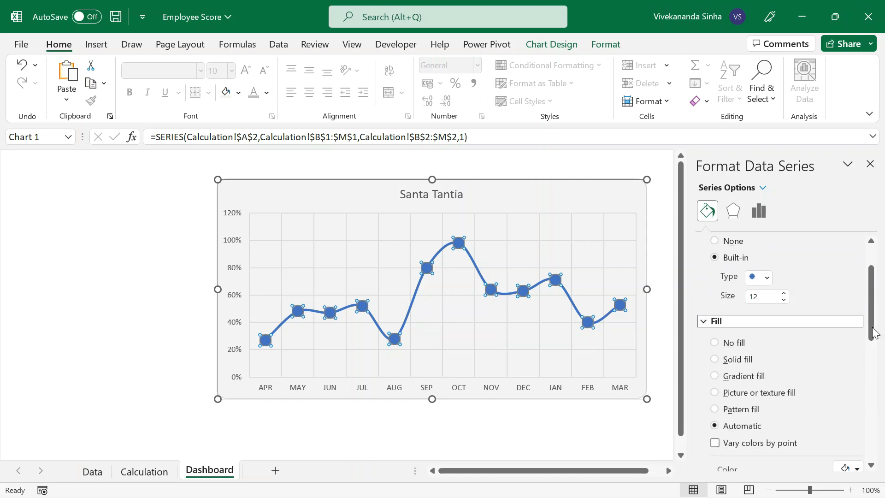
{"action": "left_click_drag", "start_coordinate": [874, 336], "coordinate": [874, 380]}
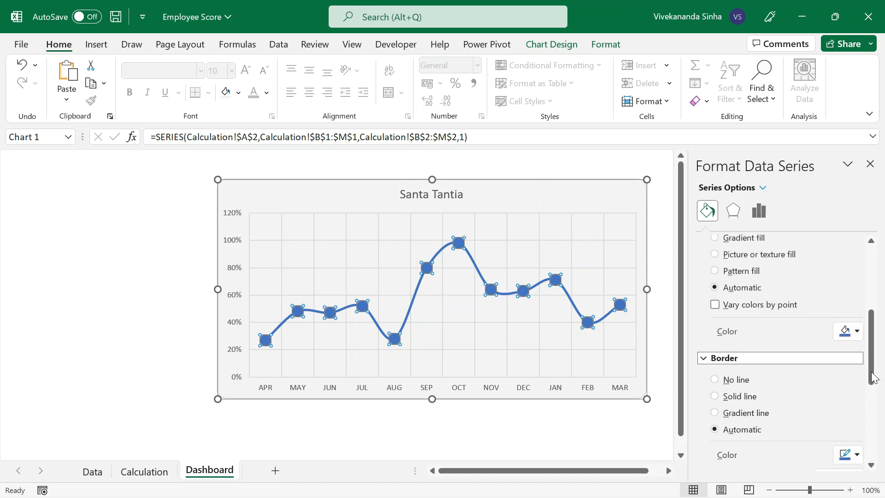
{"action": "left_click", "coordinate": [858, 332]}
{"action": "left_click", "coordinate": [792, 461]}
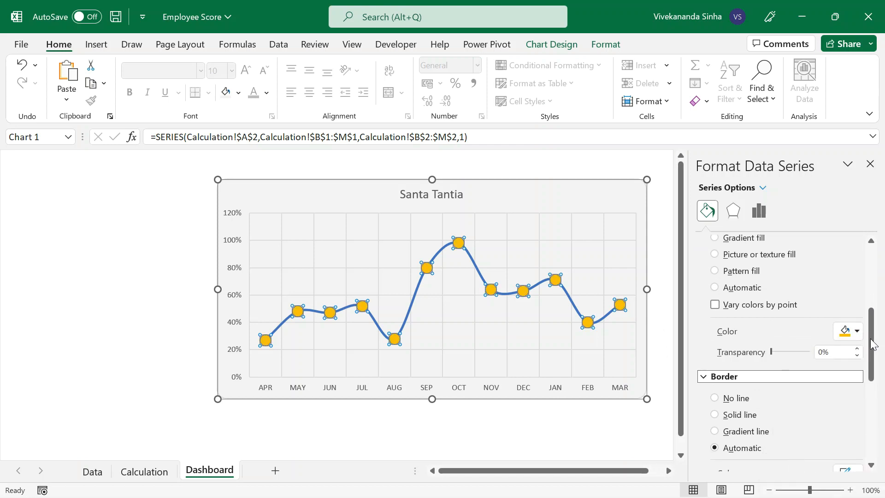
Remove the border line from the data series markers
{"action": "left_click_drag", "start_coordinate": [872, 343], "coordinate": [872, 379]}
{"action": "left_click", "coordinate": [716, 297]}
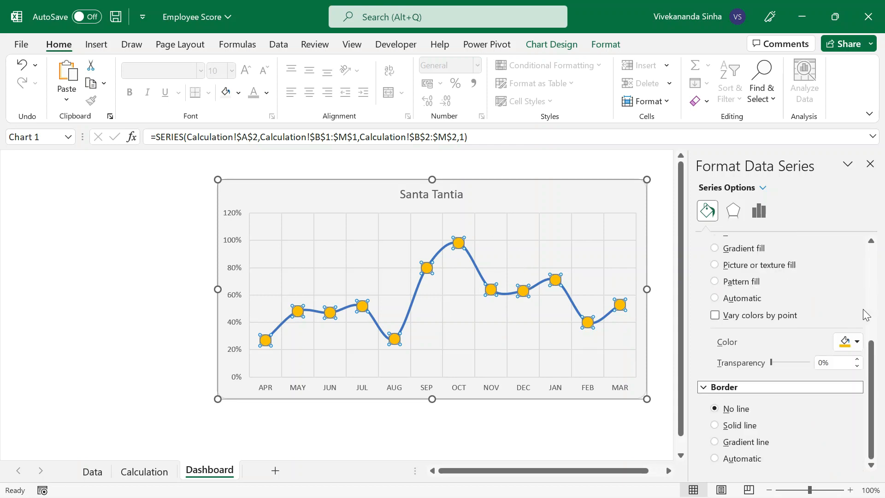
{"action": "left_click", "coordinate": [605, 165]}
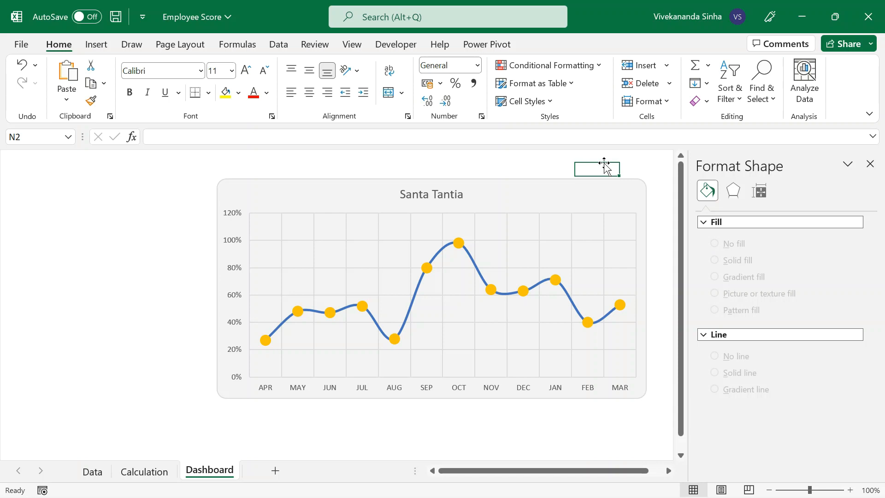
Give the data series markers a 3-D top bevel using the first bevel preset
{"action": "left_click", "coordinate": [458, 245]}
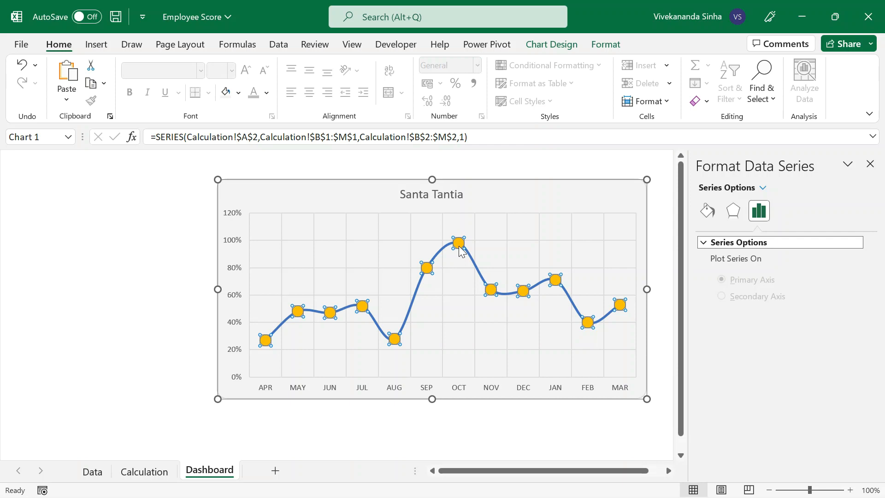
{"action": "left_click", "coordinate": [735, 215]}
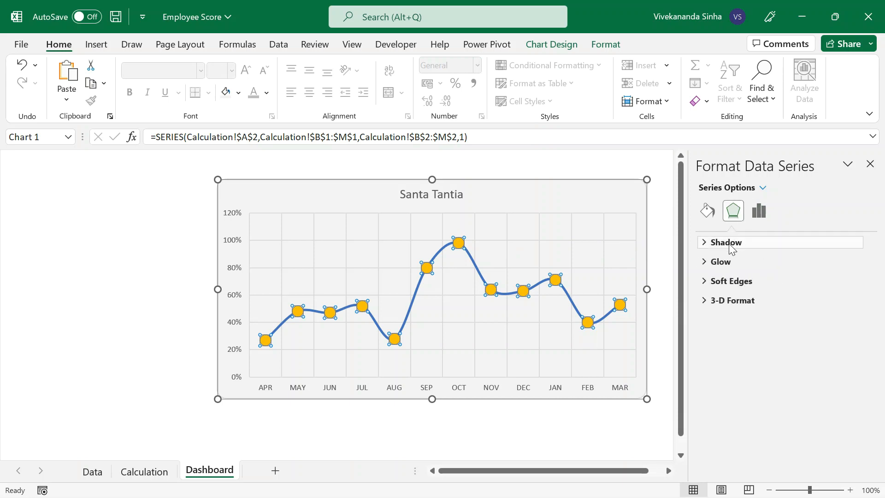
{"action": "left_click", "coordinate": [707, 301]}
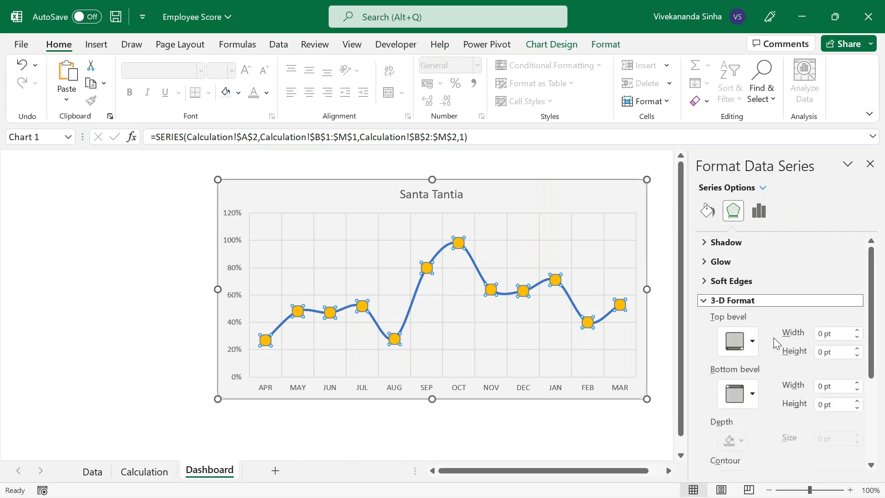
{"action": "left_click", "coordinate": [750, 349]}
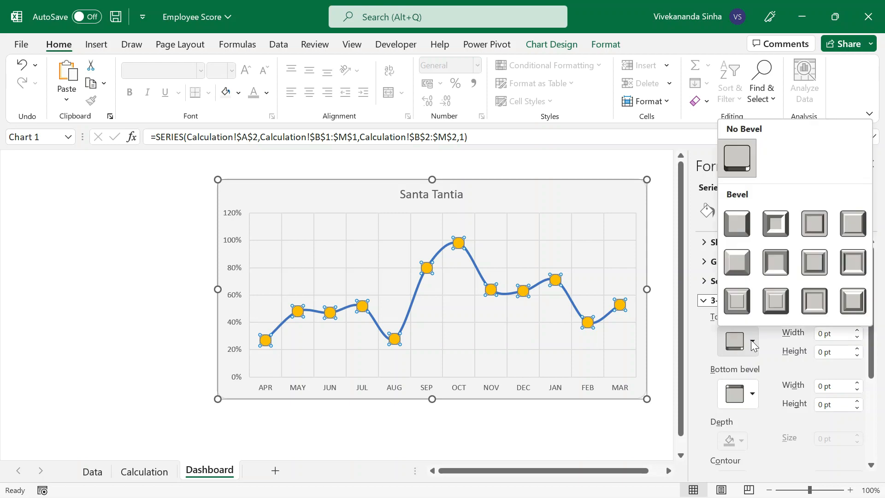
{"action": "left_click", "coordinate": [735, 227]}
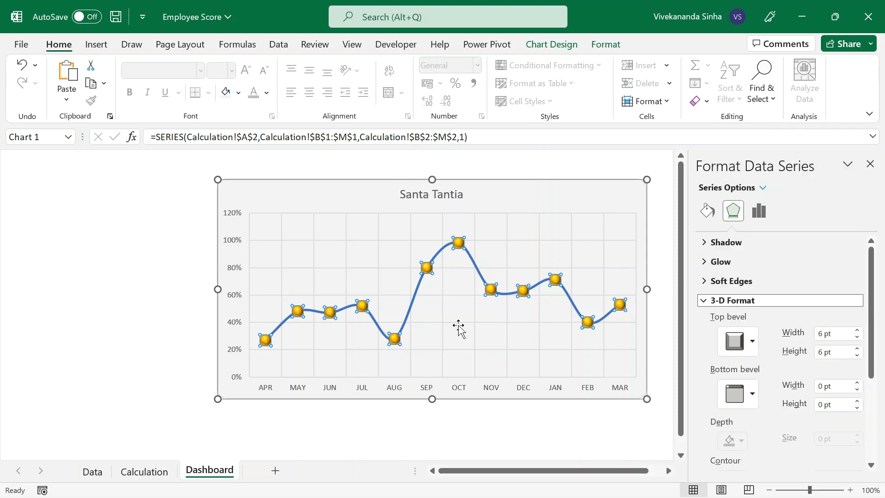
Increase the height and width of the markers' top bevel slightly beyond 6 pt
{"action": "left_click", "coordinate": [858, 349]}
{"action": "left_click", "coordinate": [857, 329]}
{"action": "left_click", "coordinate": [857, 330]}
{"action": "left_click", "coordinate": [857, 329]}
{"action": "left_click", "coordinate": [602, 166]}
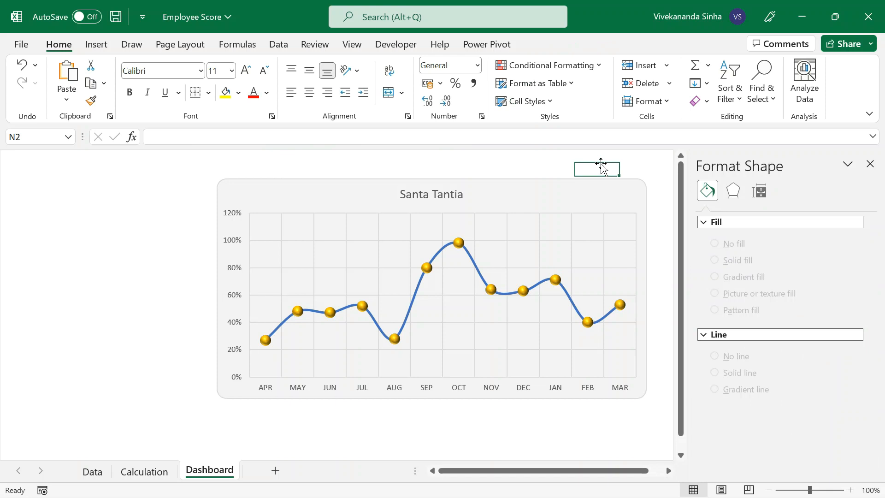
Try standard green and light blue fills on the data series markers and return them to golden orange
{"action": "mouse_move", "coordinate": [472, 264]}
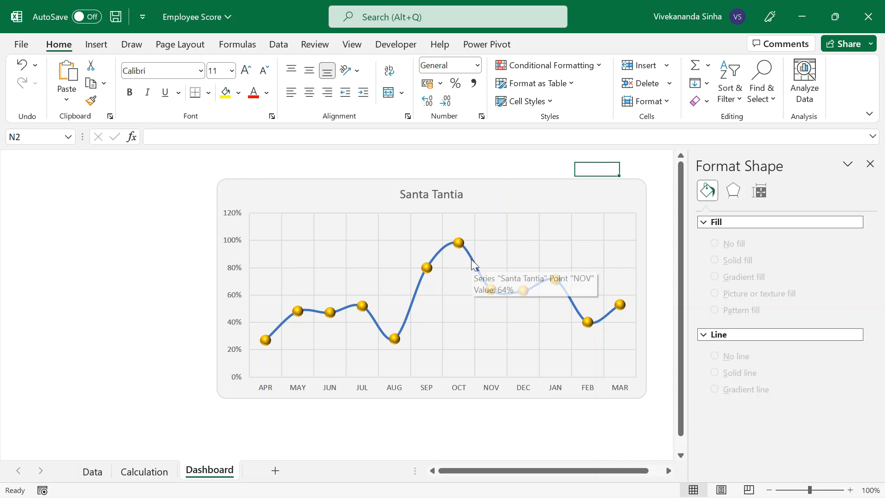
{"action": "left_click", "coordinate": [462, 248]}
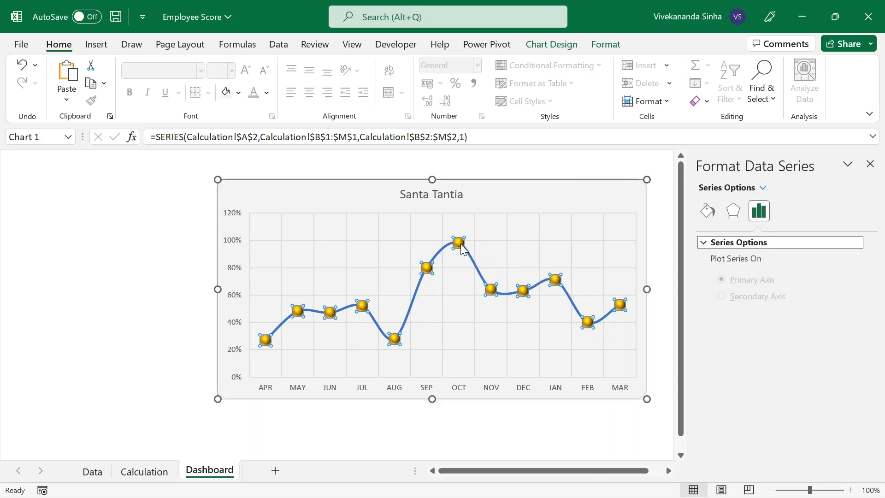
{"action": "left_click", "coordinate": [708, 211]}
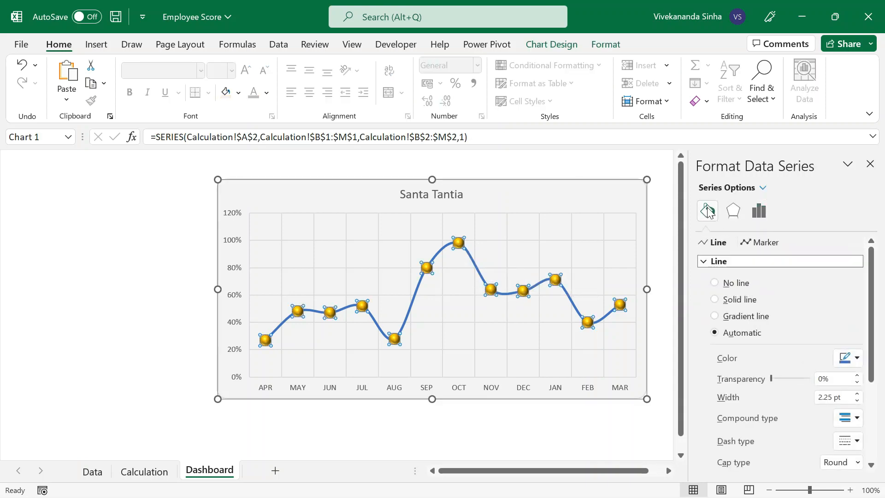
{"action": "left_click", "coordinate": [748, 243]}
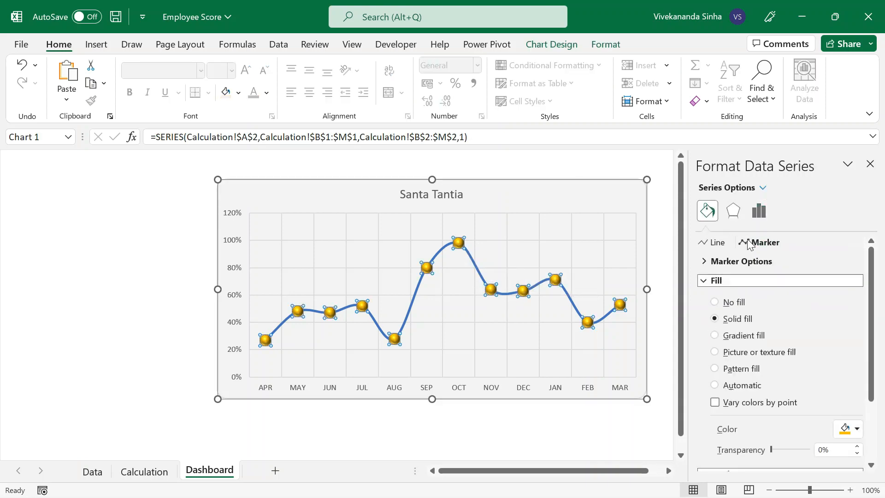
{"action": "left_click", "coordinate": [704, 262]}
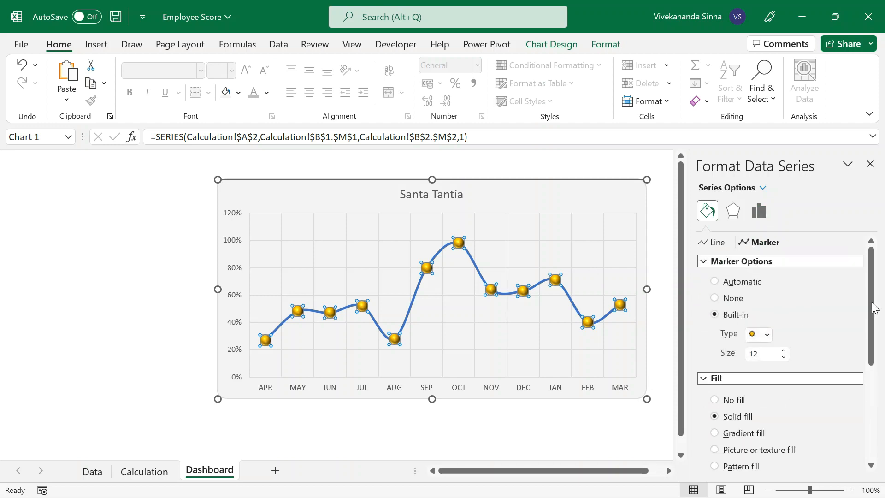
{"action": "scroll", "coordinate": [869, 307], "scroll_direction": "down", "scroll_amount": 5}
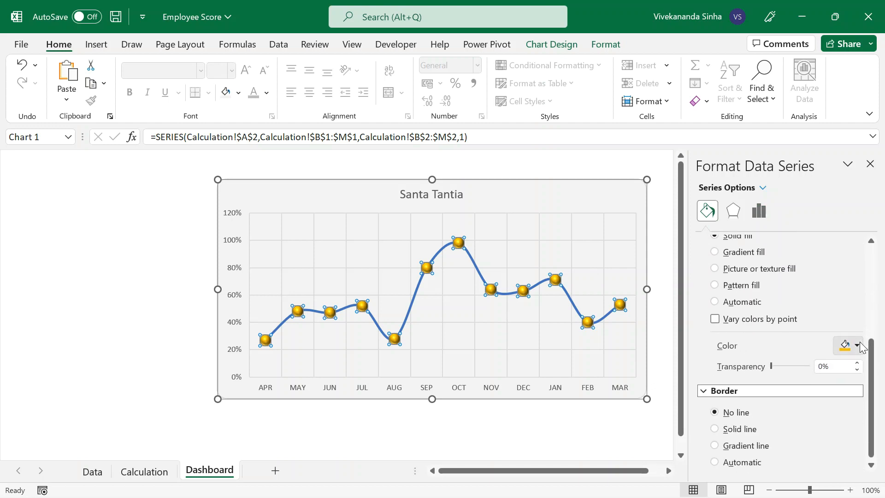
{"action": "left_click", "coordinate": [856, 345]}
{"action": "left_click", "coordinate": [827, 308]}
{"action": "left_click", "coordinate": [858, 346]}
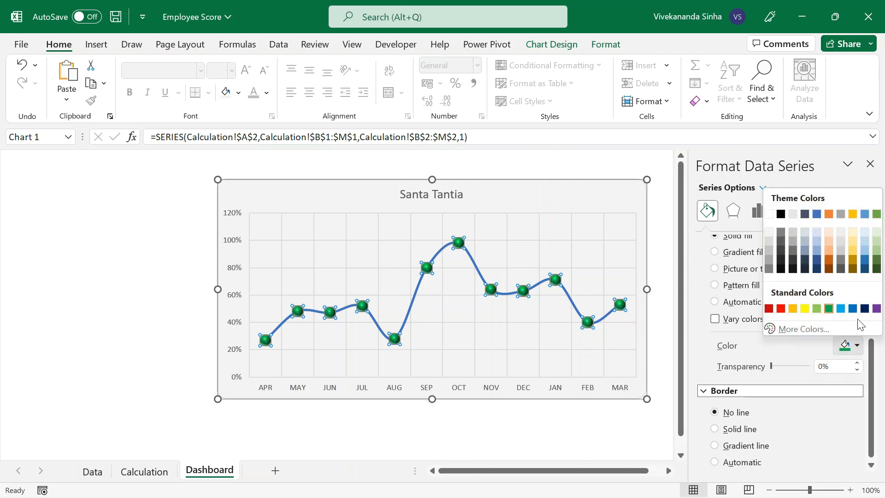
{"action": "left_click", "coordinate": [839, 308]}
{"action": "left_click", "coordinate": [859, 348]}
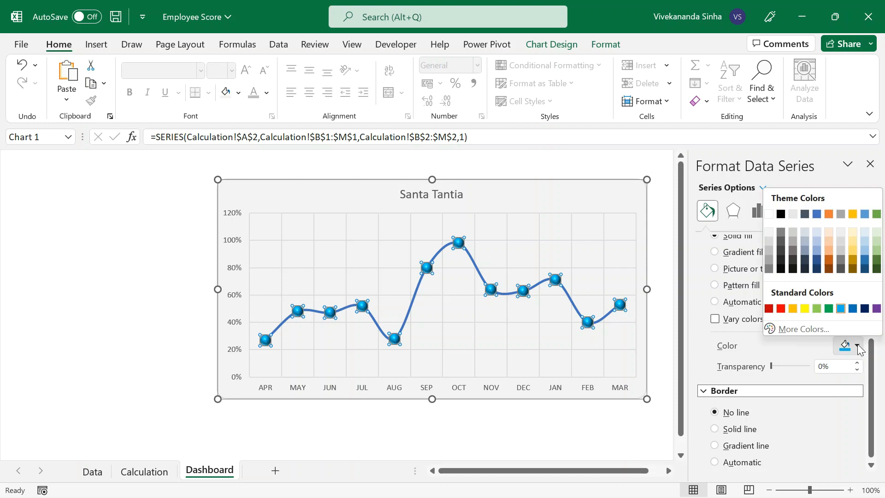
{"action": "left_click", "coordinate": [792, 308]}
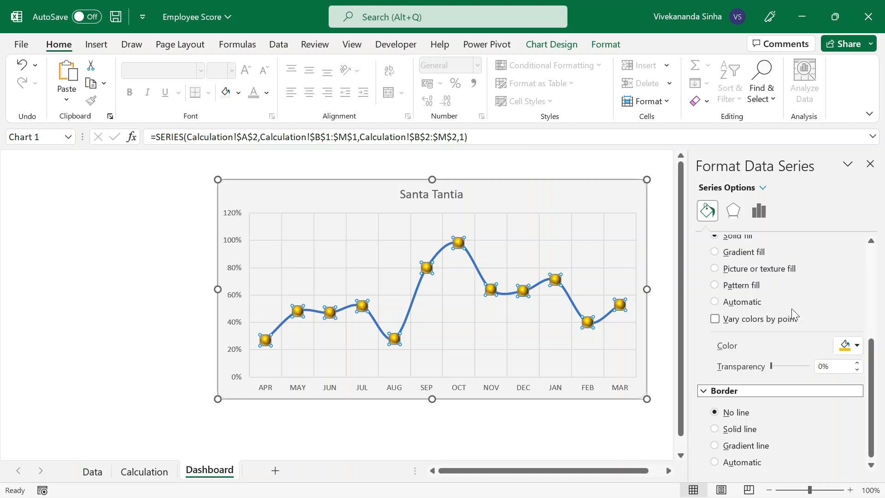
Recolour the data series line from the standard colours, trying light blue and settling on blue, and close the formatting pane
{"action": "left_click_drag", "start_coordinate": [874, 354], "coordinate": [872, 258]}
{"action": "left_click", "coordinate": [716, 245]}
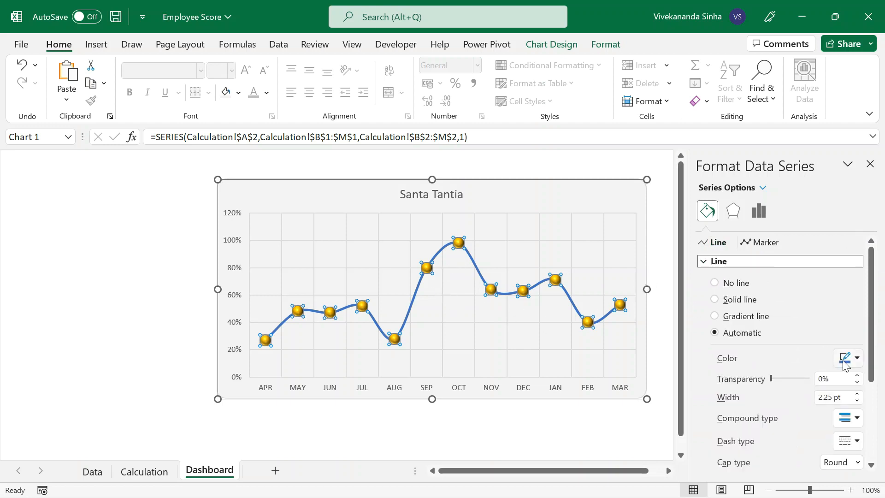
{"action": "left_click", "coordinate": [857, 359]}
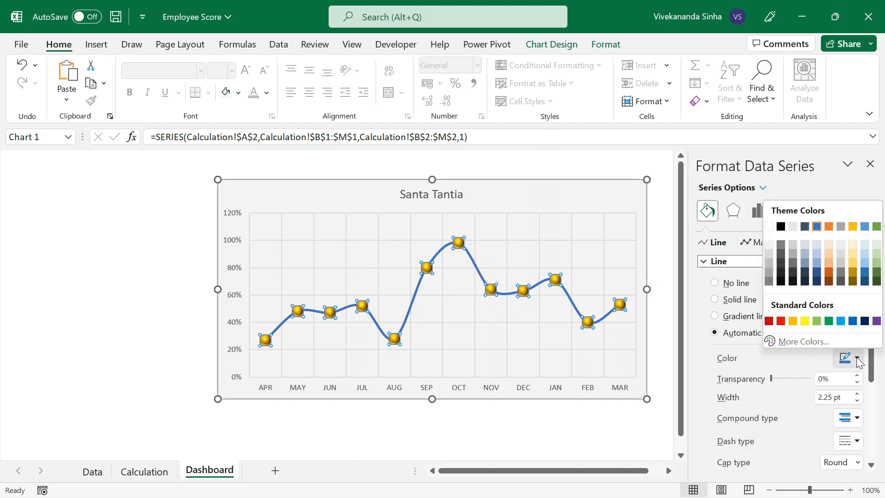
{"action": "left_click", "coordinate": [841, 320]}
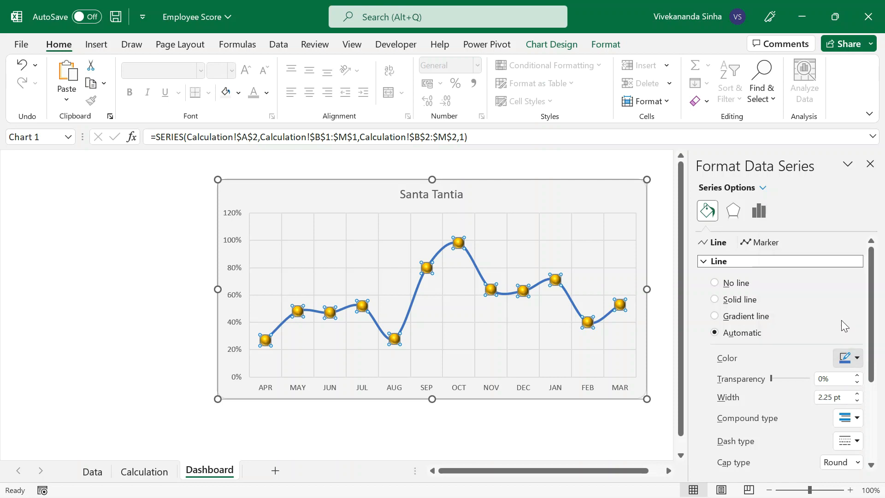
{"action": "left_click", "coordinate": [856, 359]}
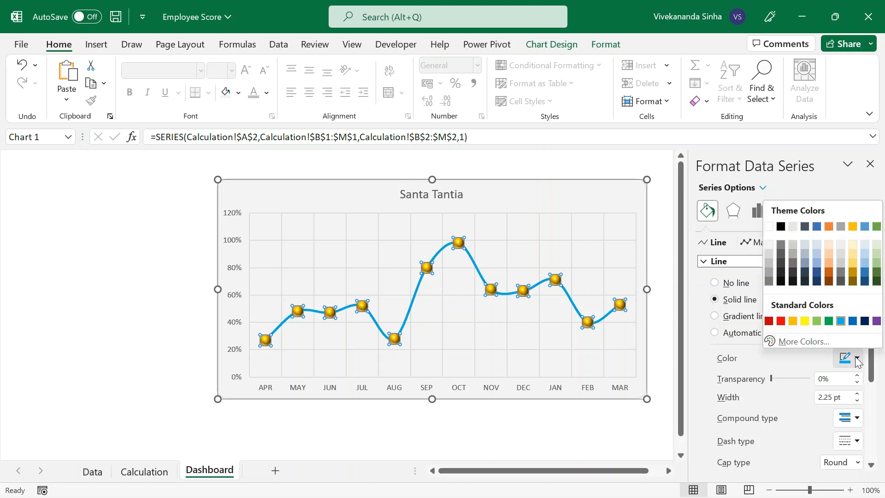
{"action": "left_click", "coordinate": [851, 320]}
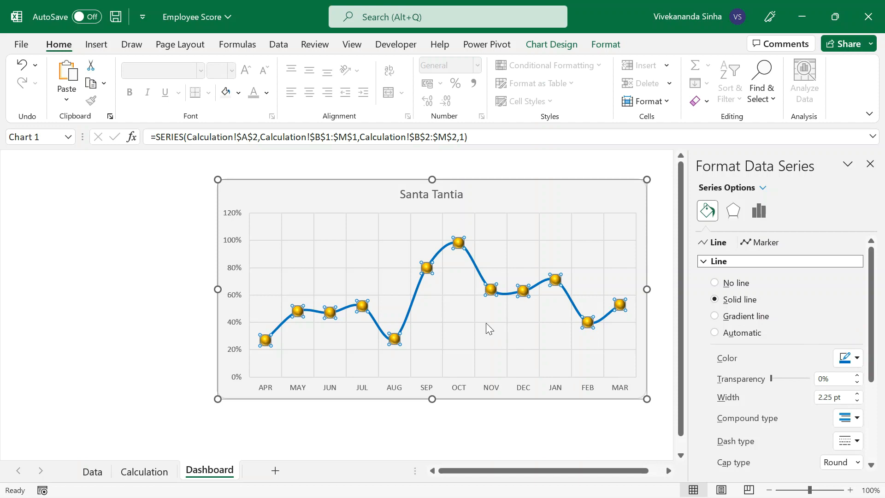
{"action": "left_click", "coordinate": [870, 164]}
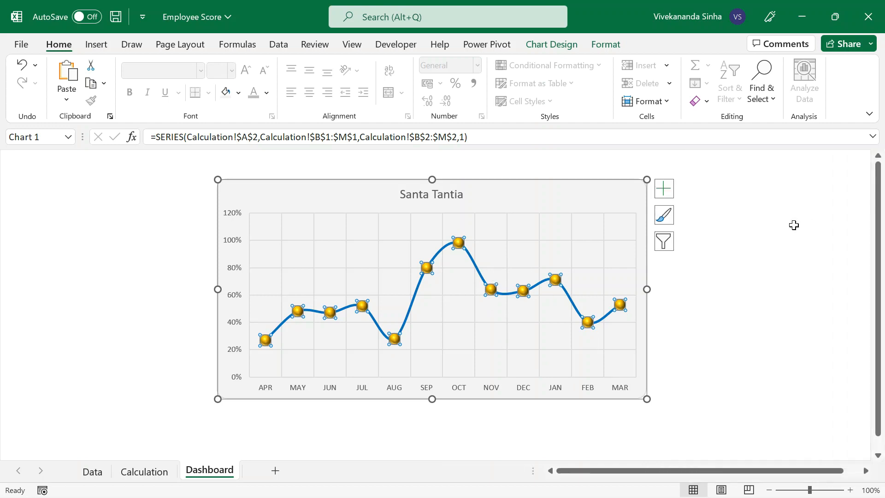
{"action": "left_click", "coordinate": [739, 264]}
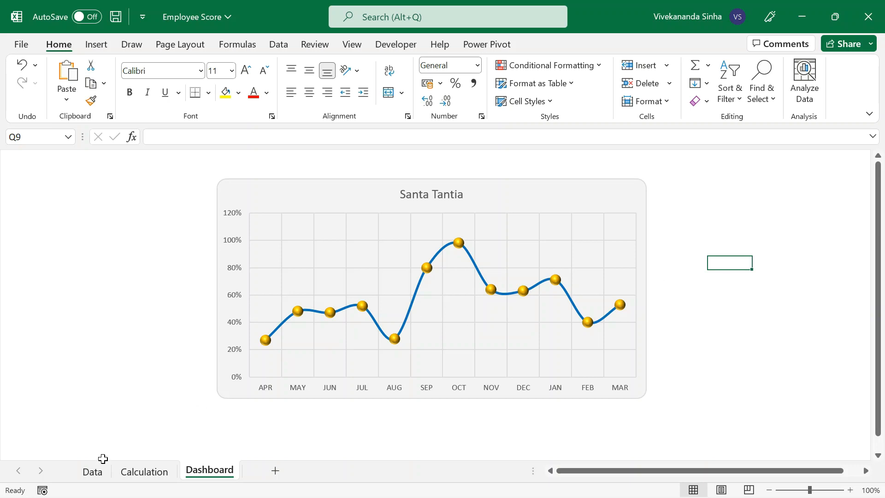
Copy the employee name in A6 of the Data sheet into A2 of the Calculation sheet and check the Dashboard chart
{"action": "left_click", "coordinate": [90, 472]}
{"action": "left_click", "coordinate": [74, 235]}
{"action": "key", "text": "ctrl+c"}
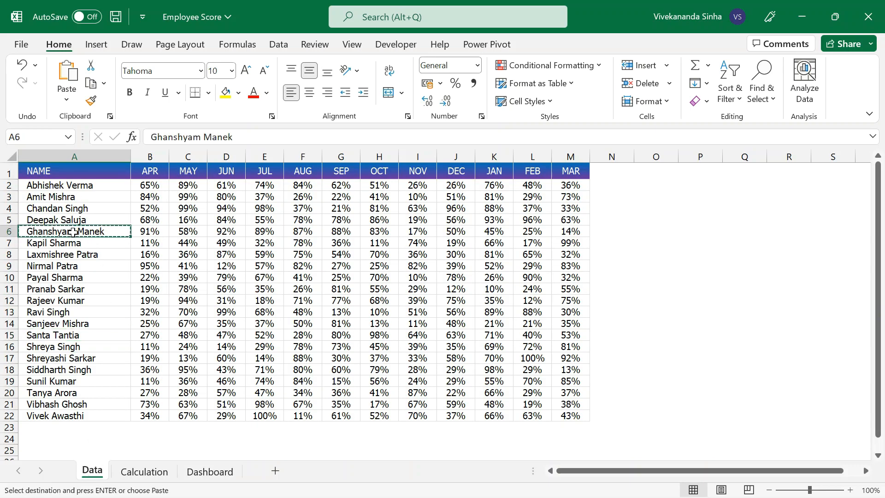
{"action": "left_click", "coordinate": [144, 472]}
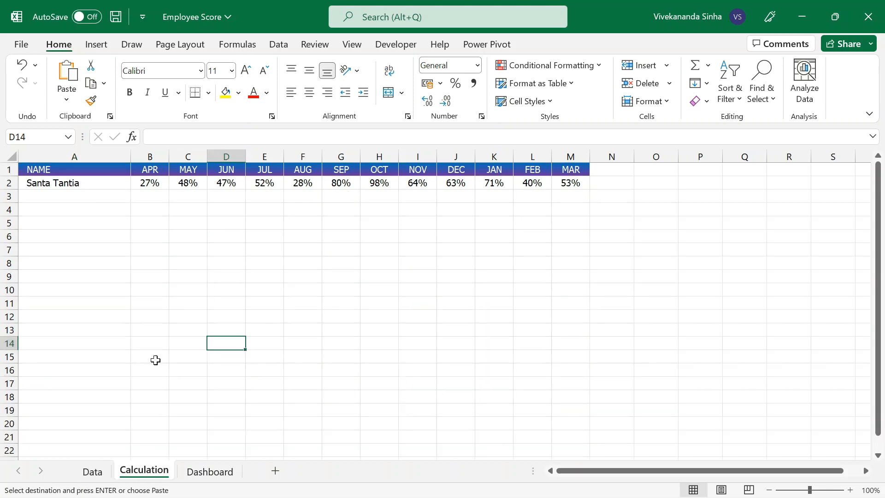
{"action": "left_click", "coordinate": [70, 182]}
{"action": "key", "text": "ctrl+v"}
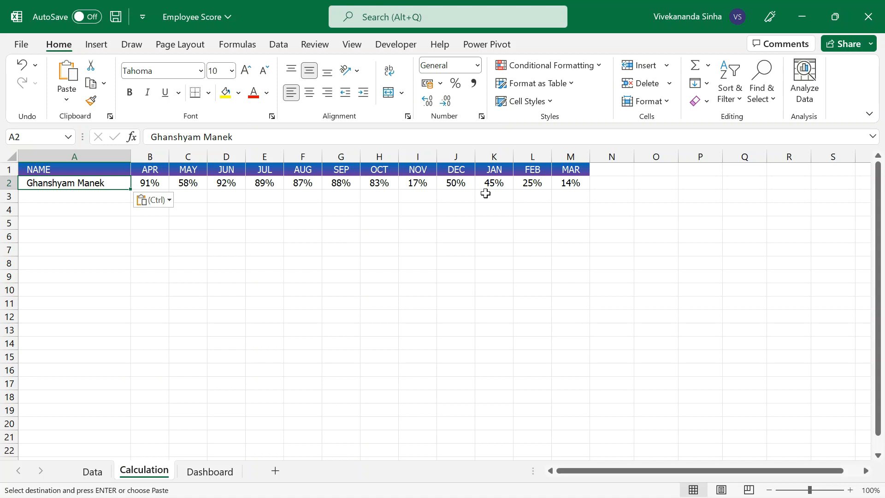
{"action": "left_click", "coordinate": [210, 471]}
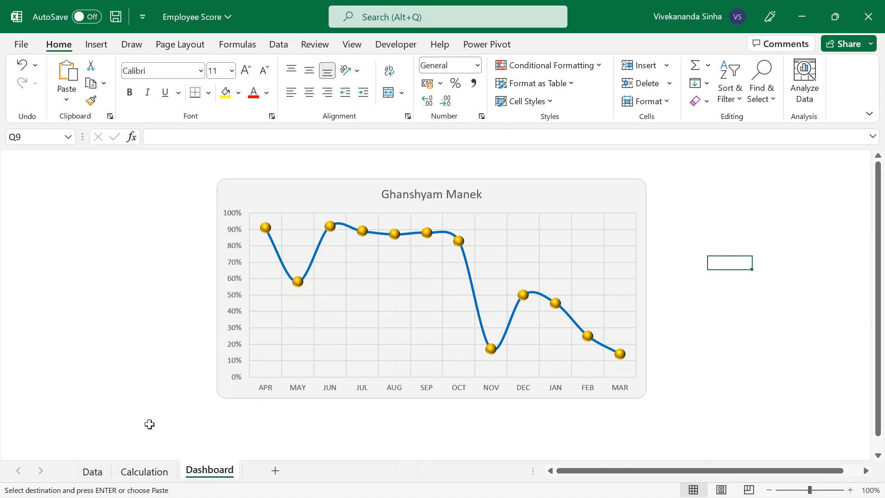
{"action": "left_click", "coordinate": [129, 474]}
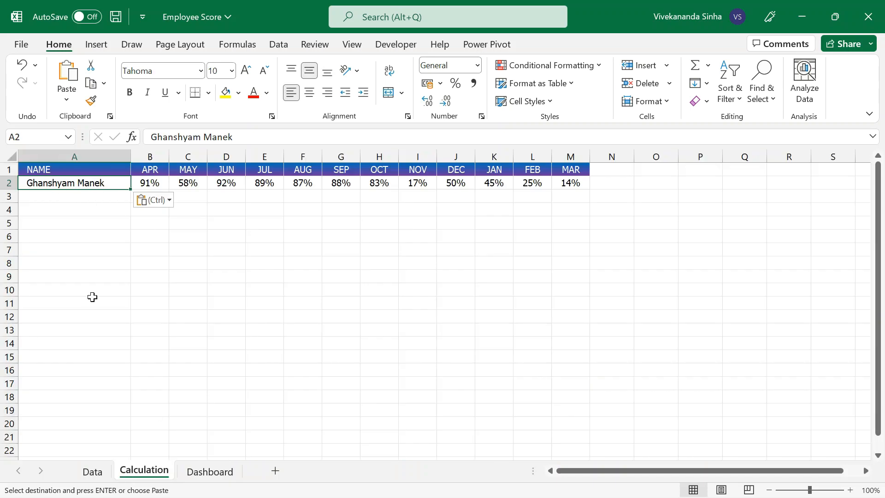
Insert a list box form control on the Dashboard sheet, left of the chart and nearly as tall, and widen it slightly leftward
{"action": "left_click", "coordinate": [189, 473]}
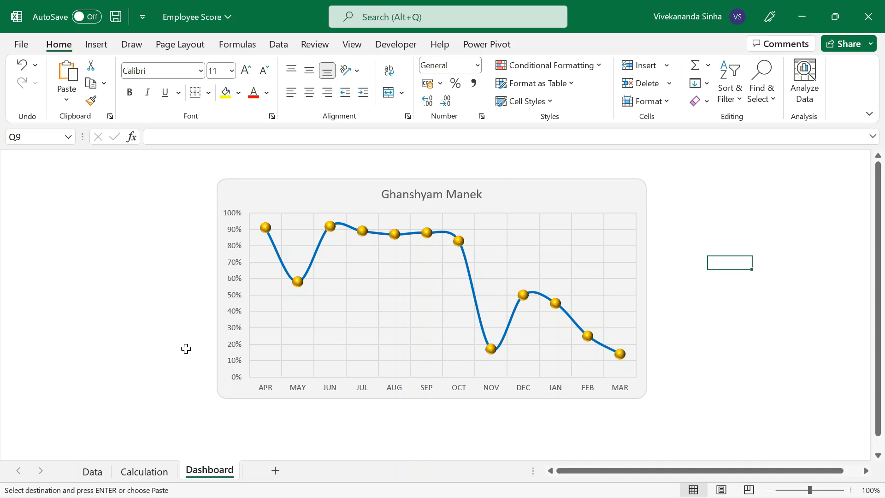
{"action": "left_click", "coordinate": [395, 48]}
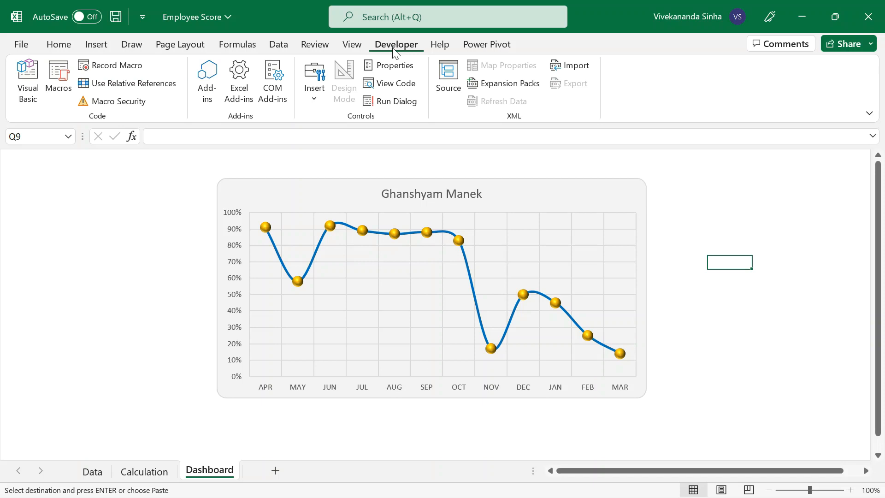
{"action": "left_click", "coordinate": [315, 98]}
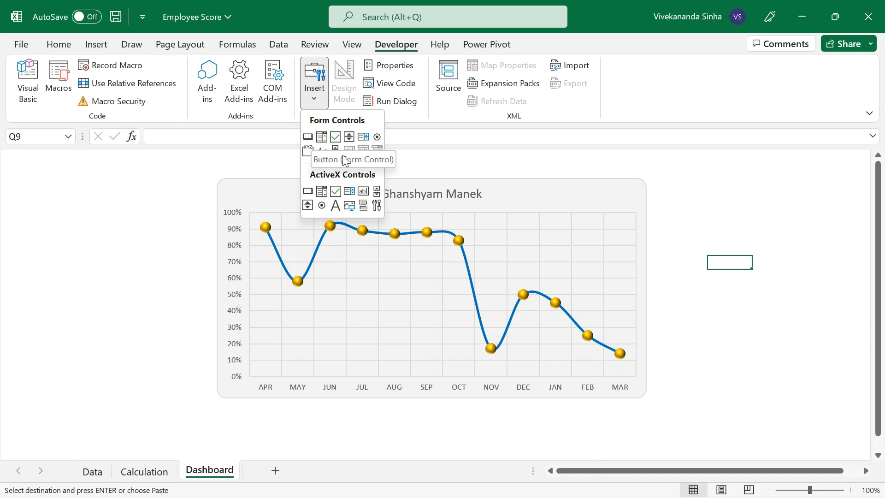
{"action": "left_click", "coordinate": [362, 139]}
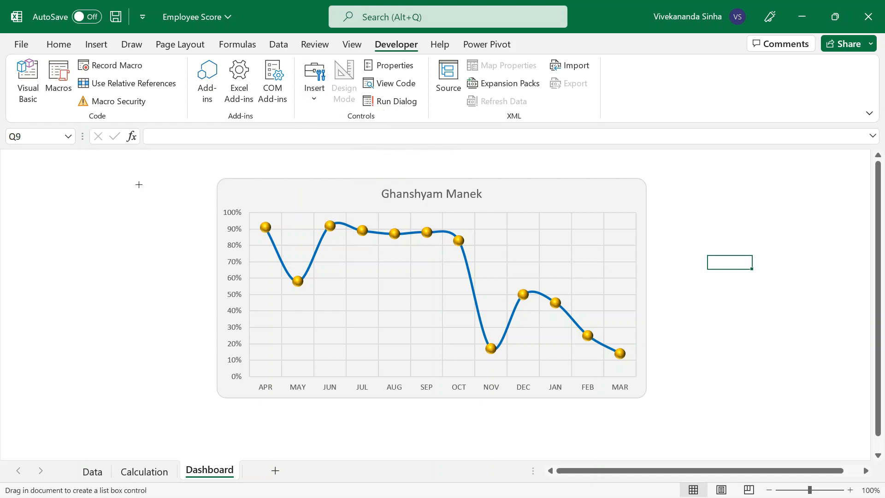
{"action": "left_click_drag", "start_coordinate": [138, 184], "coordinate": [206, 399]}
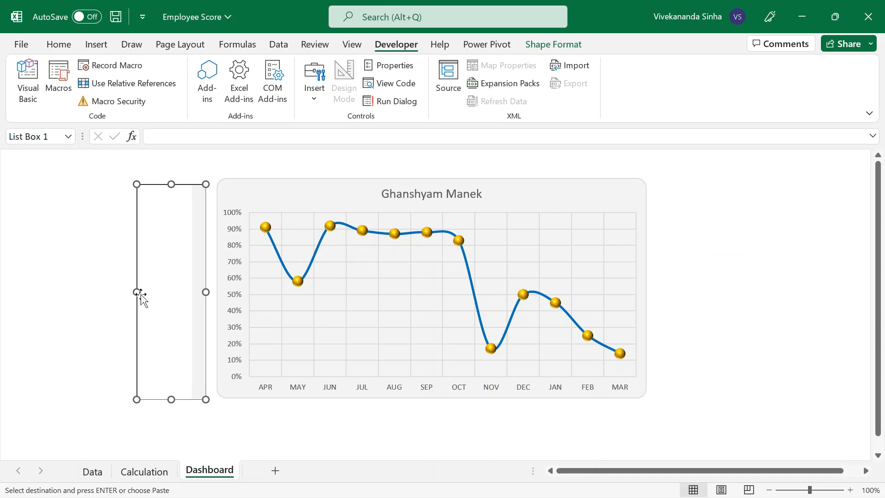
{"action": "left_click_drag", "start_coordinate": [136, 292], "coordinate": [125, 292]}
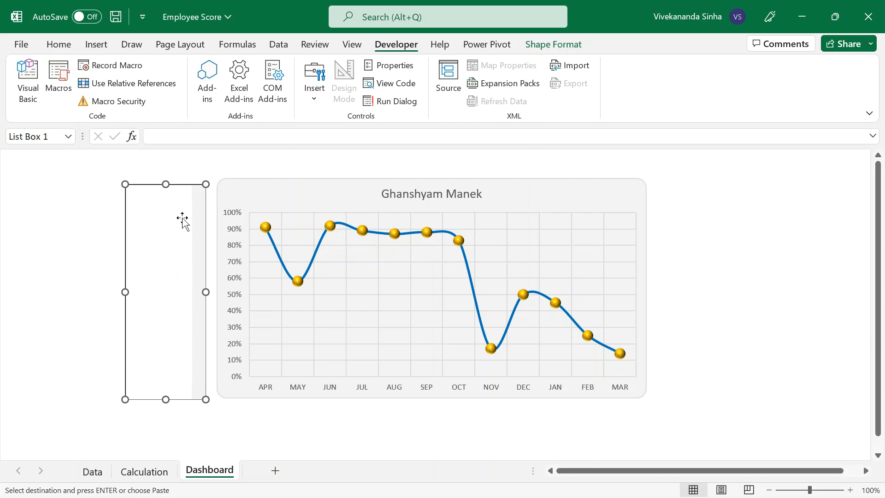
Set the list box's input range to the employee names in Data!$A$2:$A$22
{"action": "right_click", "coordinate": [151, 237]}
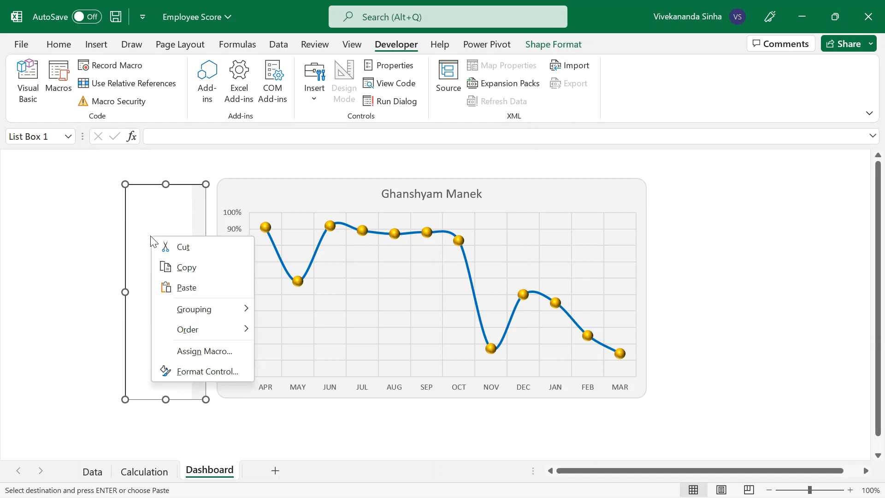
{"action": "left_click", "coordinate": [199, 369]}
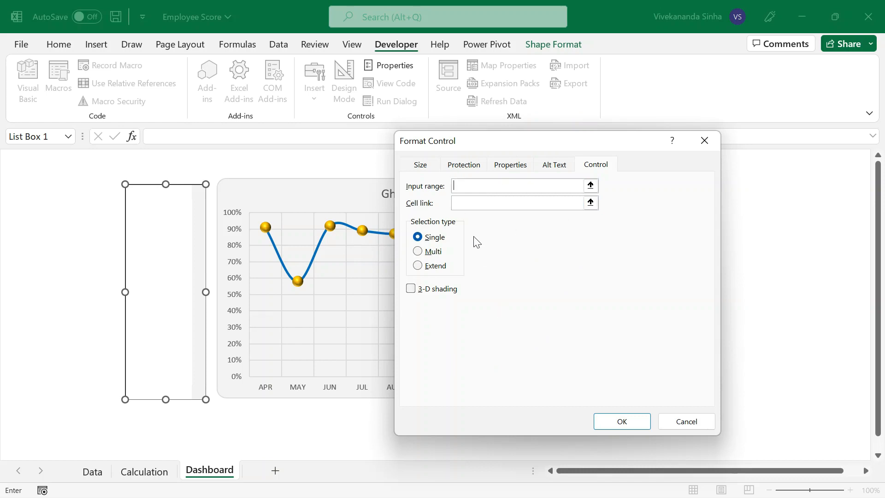
{"action": "left_click", "coordinate": [470, 203]}
{"action": "left_click", "coordinate": [474, 185]}
{"action": "left_click", "coordinate": [92, 471]}
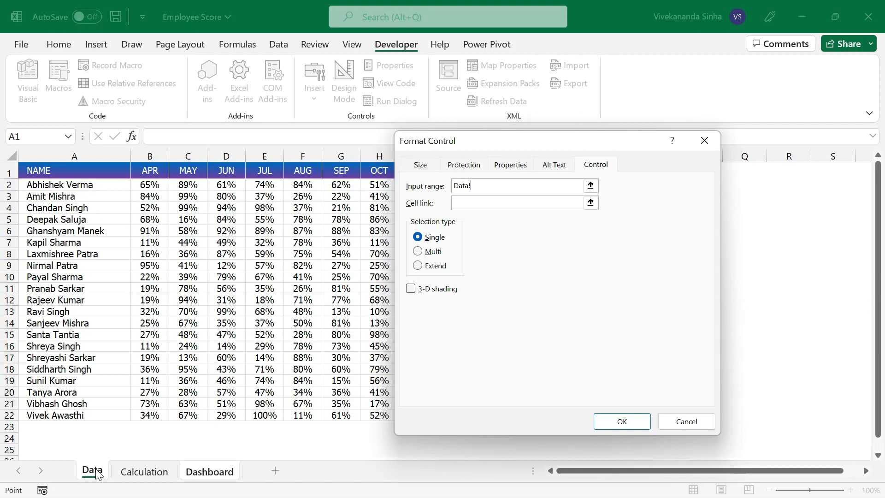
{"action": "left_click_drag", "start_coordinate": [78, 185], "coordinate": [56, 415]}
Link the list box to cell Calculation!$A$4 and apply the control settings
{"action": "left_click", "coordinate": [470, 203]}
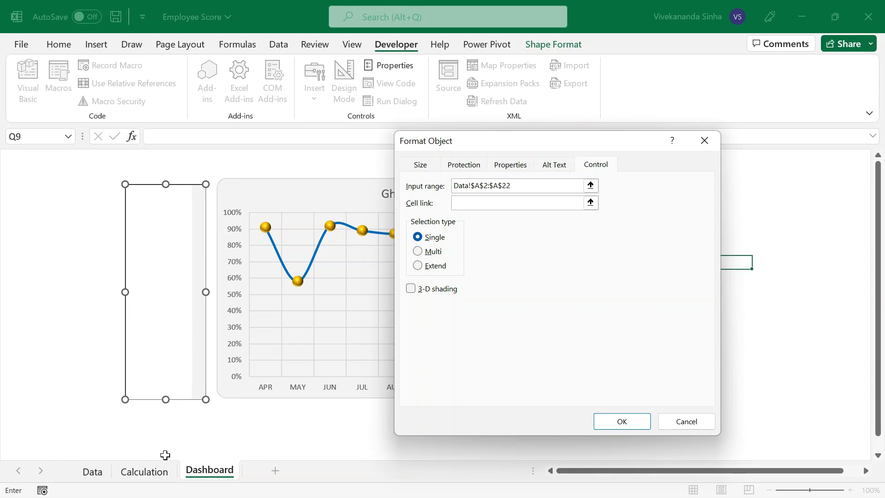
{"action": "left_click", "coordinate": [161, 470]}
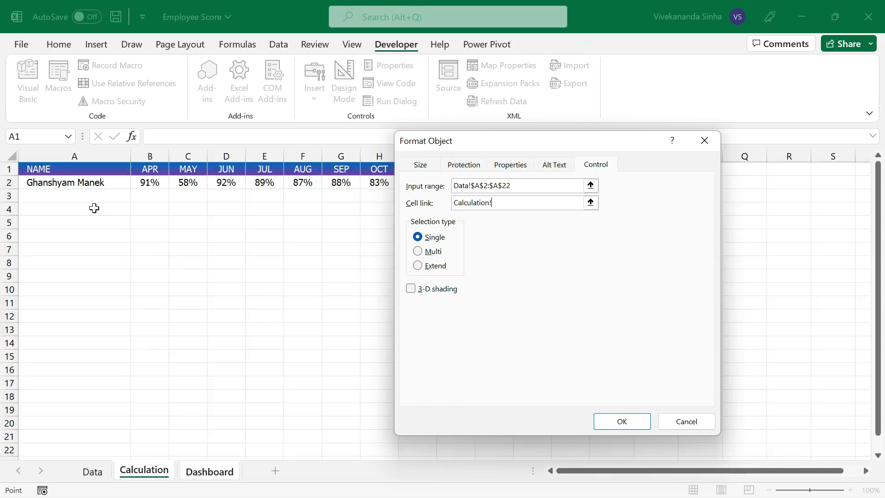
{"action": "left_click", "coordinate": [84, 208]}
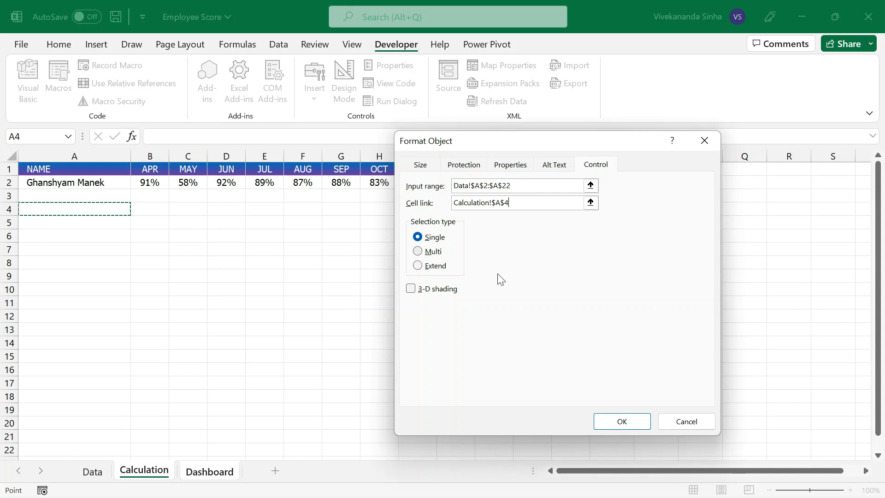
{"action": "left_click", "coordinate": [622, 420]}
{"action": "left_click", "coordinate": [725, 360]}
Widen the list box further by extending its left edge away from the chart, and deselect it
{"action": "right_click", "coordinate": [167, 200]}
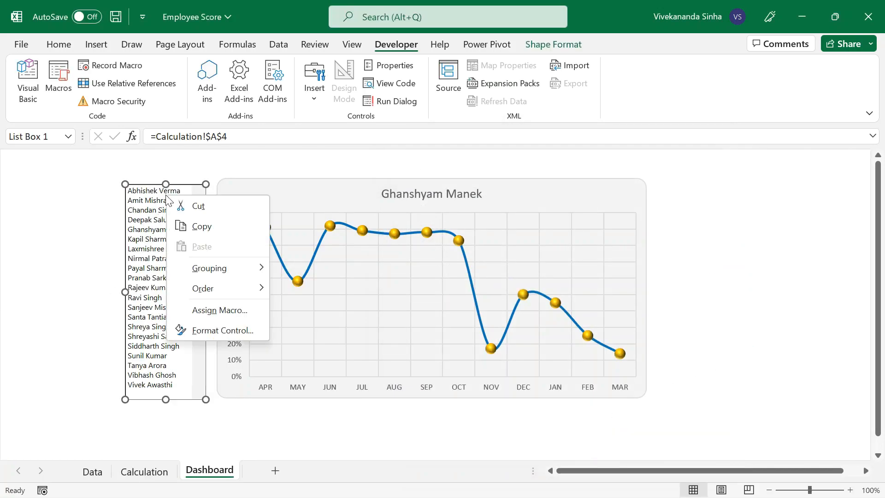
{"action": "left_click", "coordinate": [124, 292]}
{"action": "left_click_drag", "start_coordinate": [124, 293], "coordinate": [105, 293]}
{"action": "left_click", "coordinate": [673, 254]}
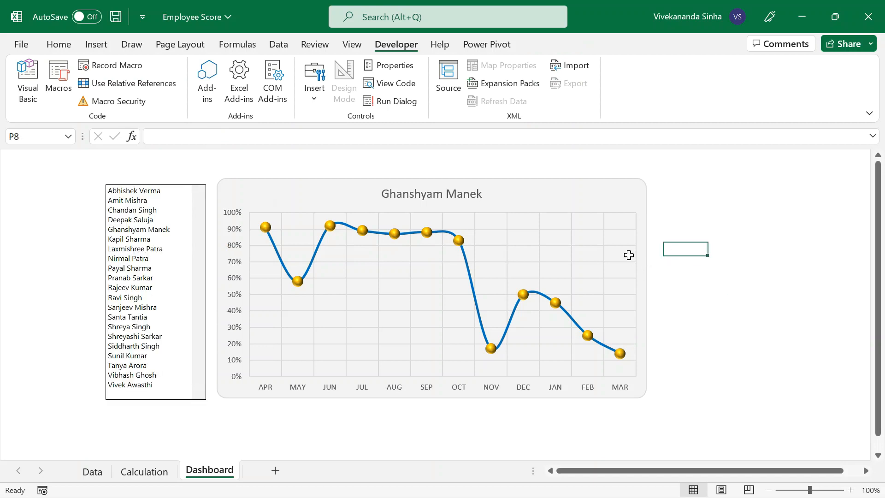
Choose the first employee in the Dashboard list box and compare linked cell Calculation!A4 with the name order on the Data sheet
{"action": "left_click", "coordinate": [130, 190]}
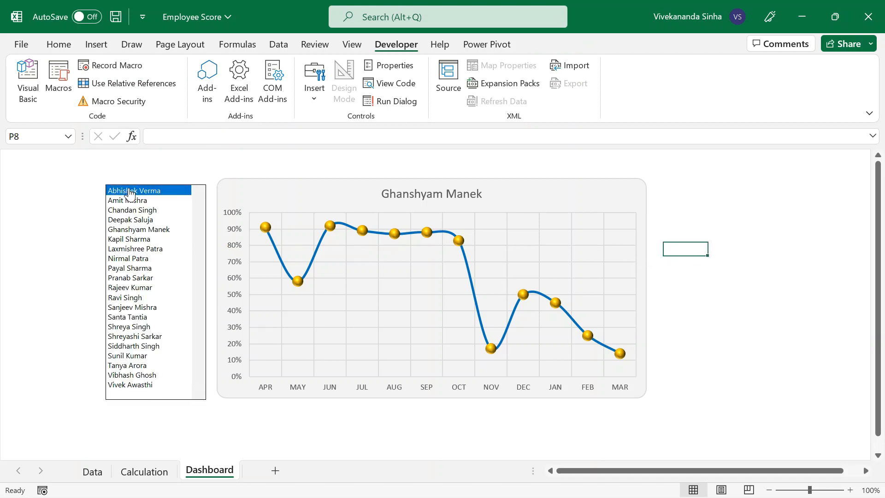
{"action": "left_click", "coordinate": [145, 470]}
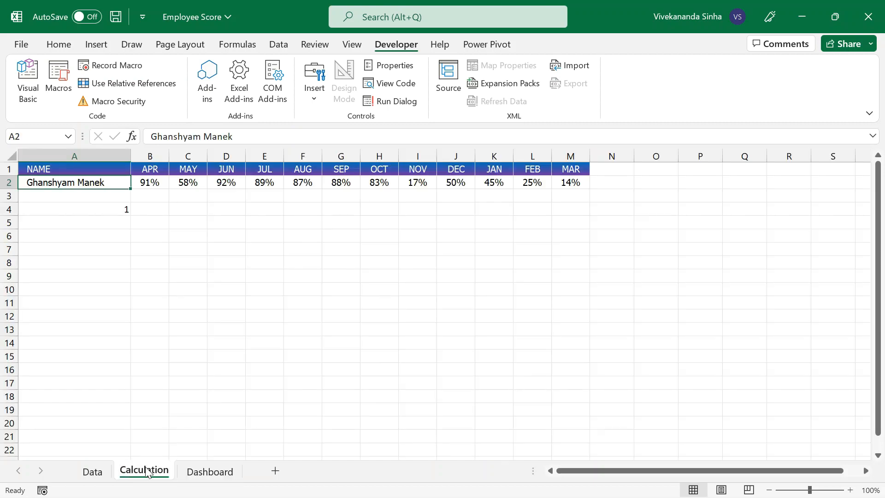
{"action": "left_click", "coordinate": [99, 208]}
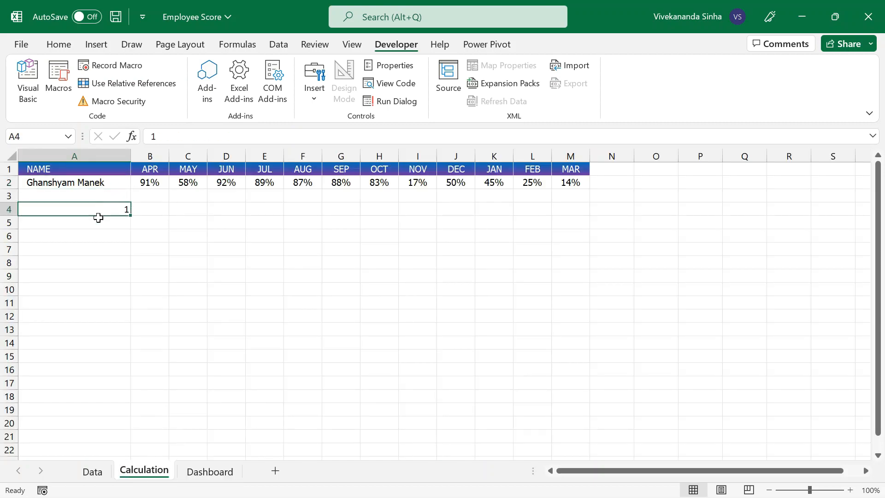
{"action": "left_click", "coordinate": [94, 473]}
{"action": "left_click", "coordinate": [87, 185]}
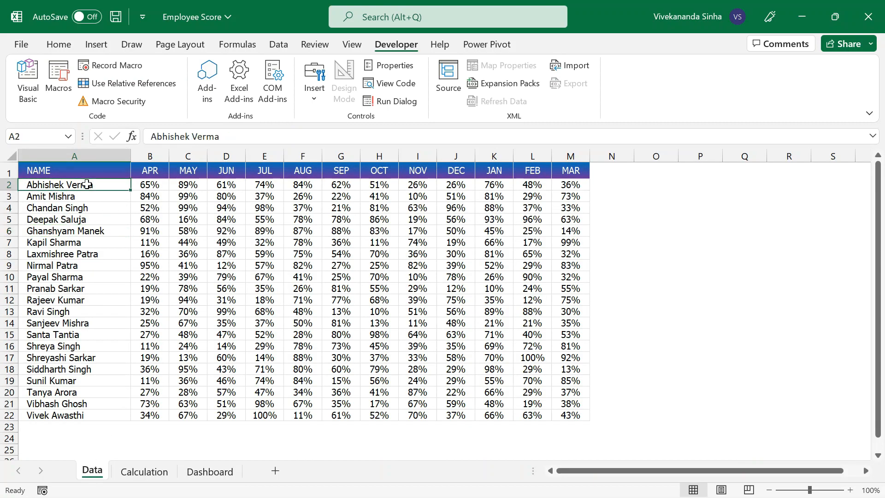
Choose the third employee in the Dashboard list box and check linked cell A4 on the Calculation sheet
{"action": "left_click", "coordinate": [204, 471]}
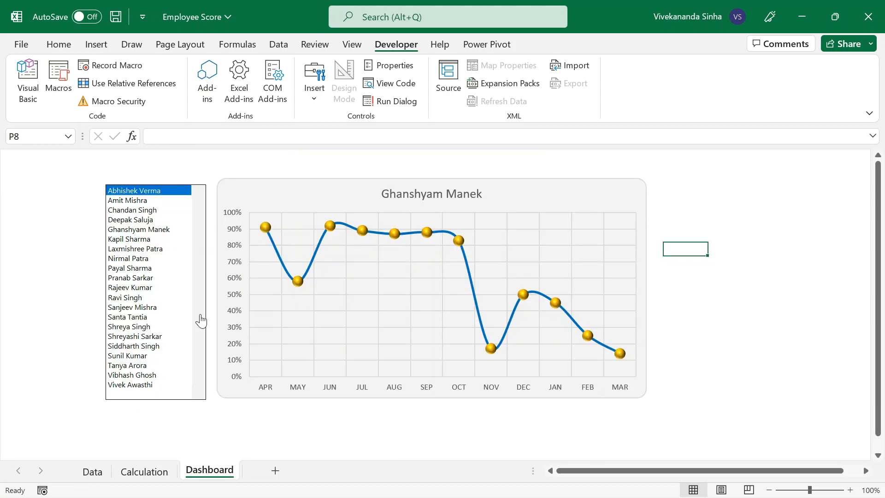
{"action": "left_click", "coordinate": [136, 212]}
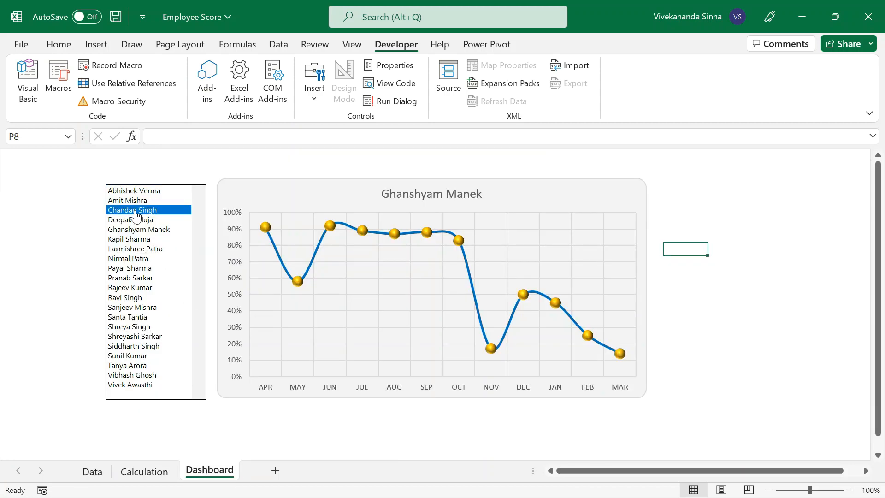
{"action": "left_click", "coordinate": [144, 471]}
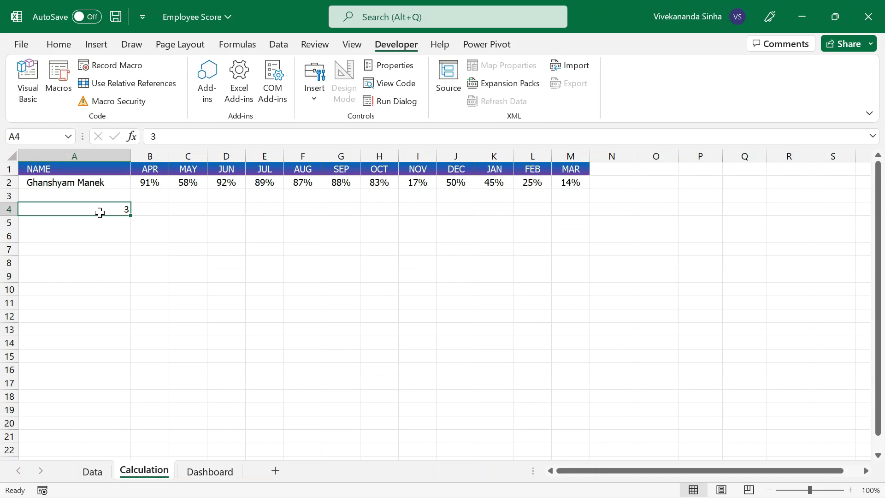
{"action": "left_click", "coordinate": [198, 477]}
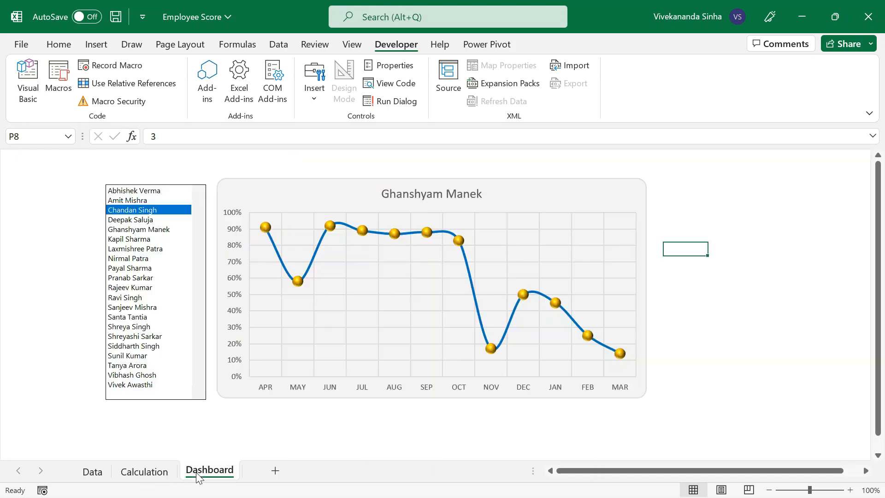
Replace the name in Calculation!A2 with an INDEX formula using Data!A2:A22 as the array and Calculation!A4 as the row number
{"action": "left_click", "coordinate": [141, 471]}
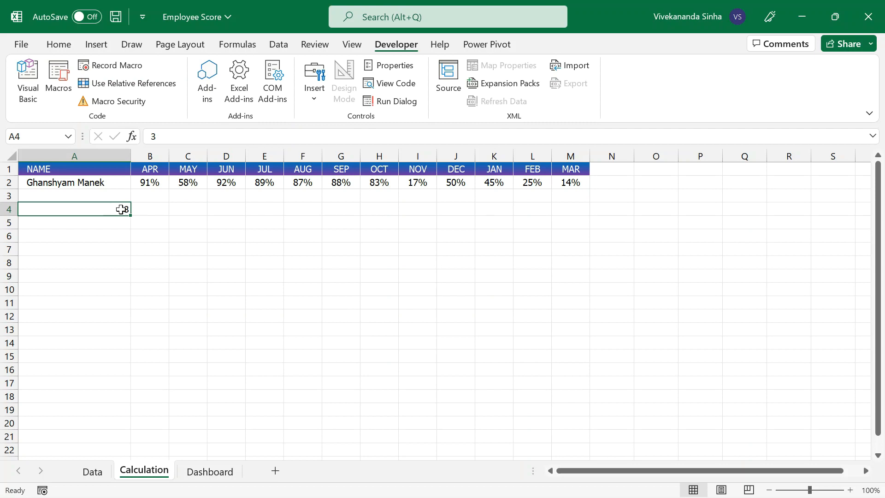
{"action": "left_click", "coordinate": [93, 181]}
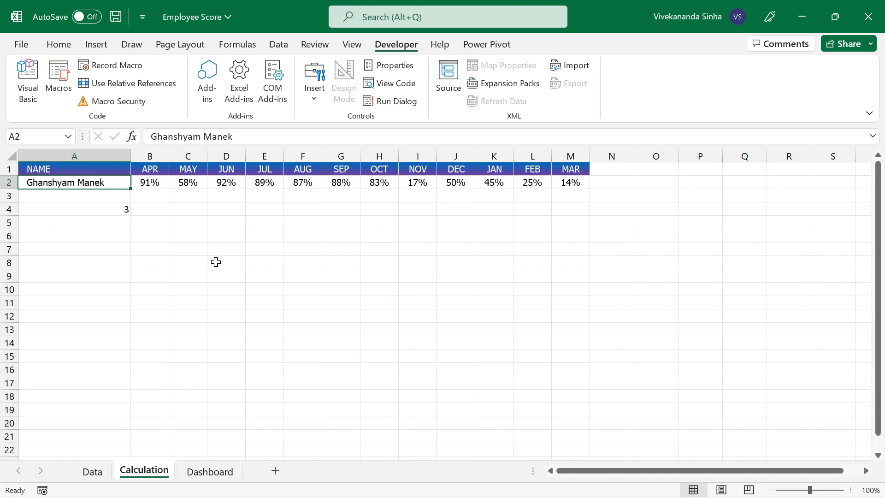
{"action": "type", "text": "=inde"}
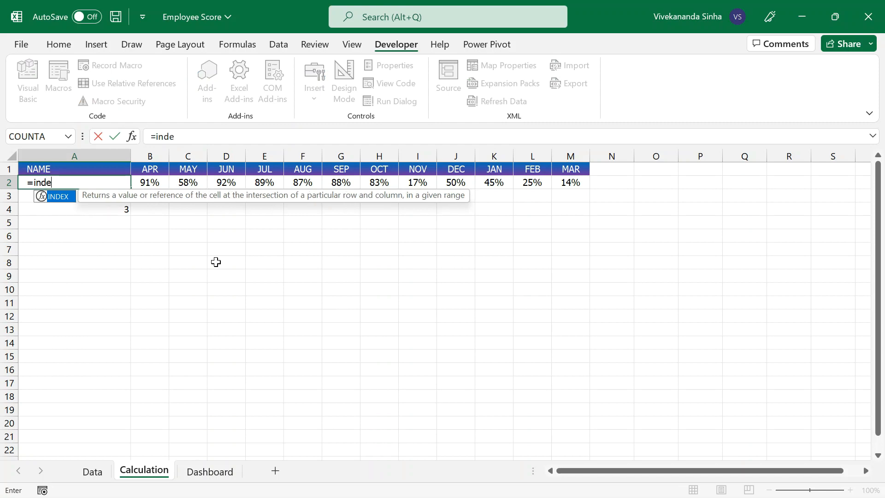
{"action": "key", "text": "Tab"}
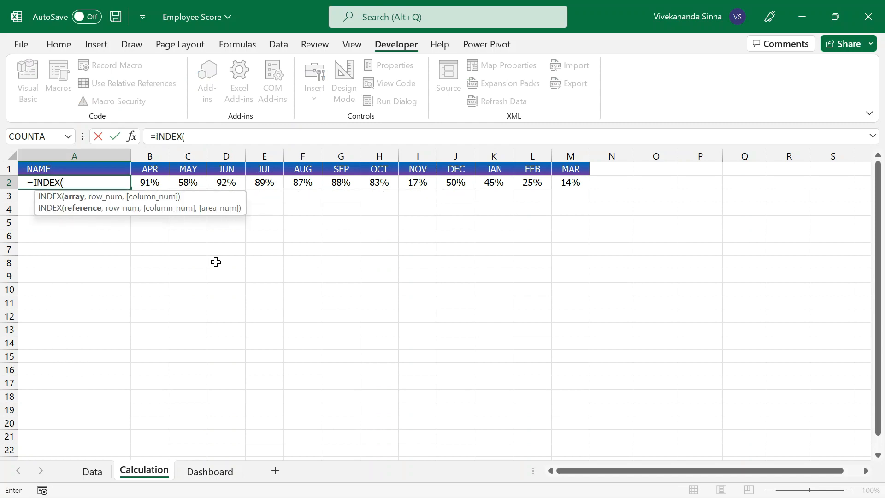
{"action": "left_click", "coordinate": [98, 471]}
{"action": "left_click", "coordinate": [85, 187]}
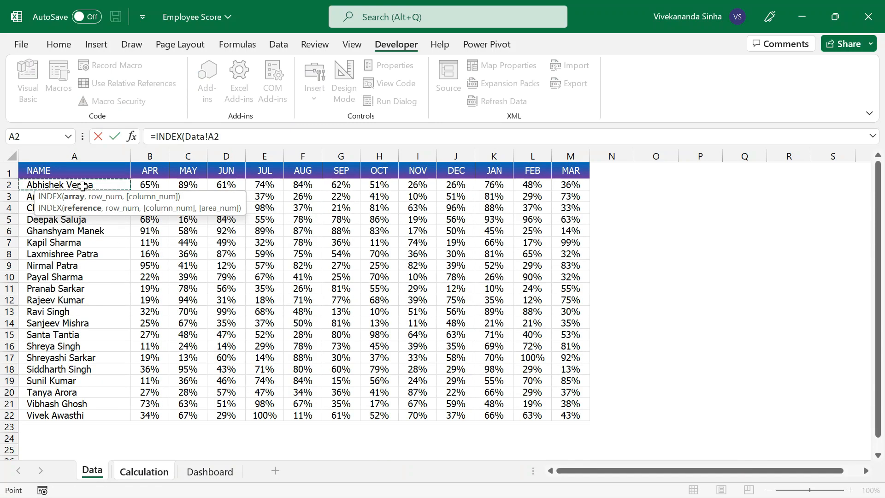
{"action": "key", "text": "ctrl+shift+Down"}
{"action": "type", "text": ","}
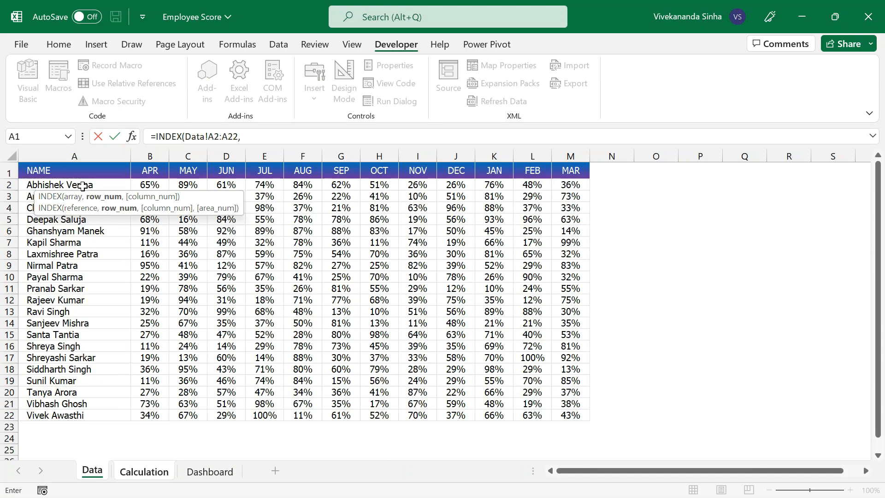
{"action": "left_click", "coordinate": [137, 472]}
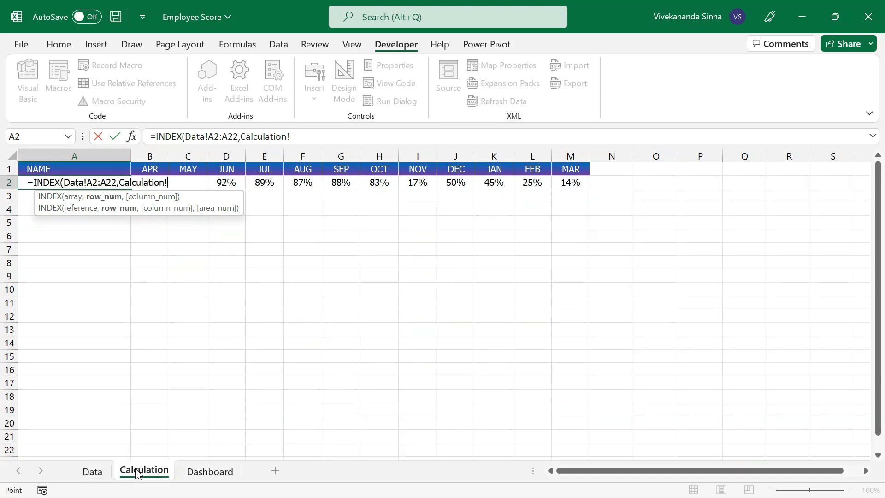
{"action": "left_click", "coordinate": [26, 209]}
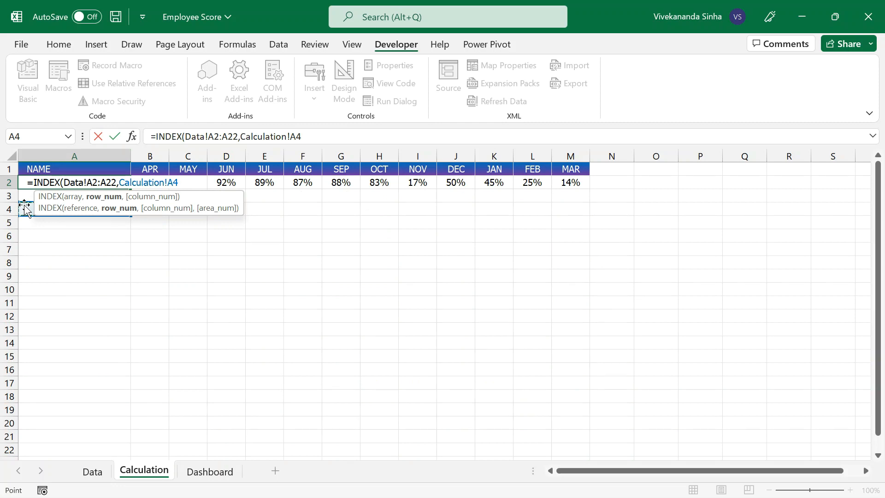
Remove the redundant Calculation! prefix so the formula in A2 reads =INDEX(Data!A2:A22,A4), and commit it
{"action": "left_click", "coordinate": [241, 137]}
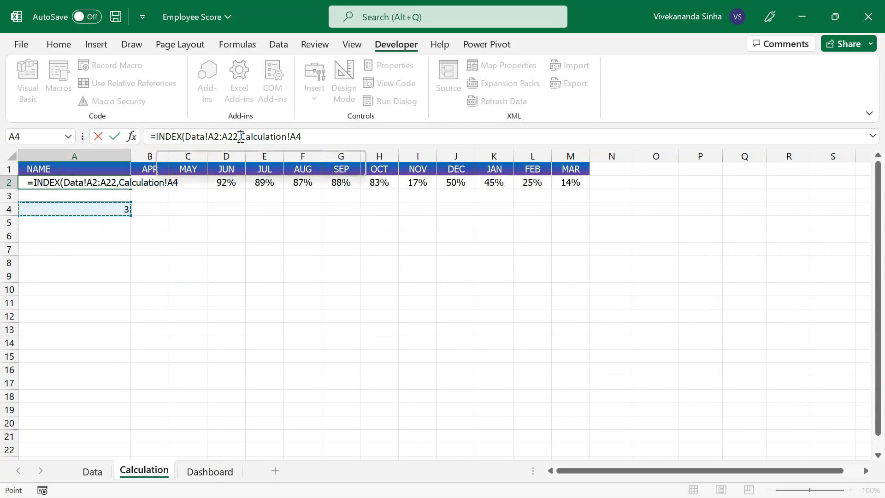
{"action": "key", "text": "Delete"}
{"action": "key", "text": "Delete"}
{"action": "key", "text": "Delete"}
{"action": "key", "text": "Delete"}
{"action": "key", "text": "Delete"}
{"action": "key", "text": "Delete"}
{"action": "key", "text": "Delete"}
{"action": "key", "text": "Delete"}
{"action": "key", "text": "Delete"}
{"action": "key", "text": "Delete"}
{"action": "key", "text": "Delete"}
{"action": "key", "text": "Delete"}
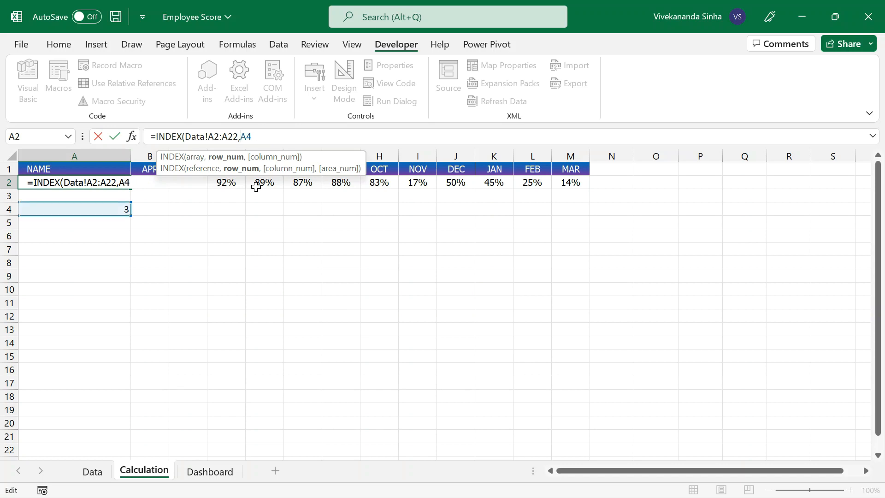
{"action": "left_click", "coordinate": [299, 137]}
{"action": "key", "text": "Return"}
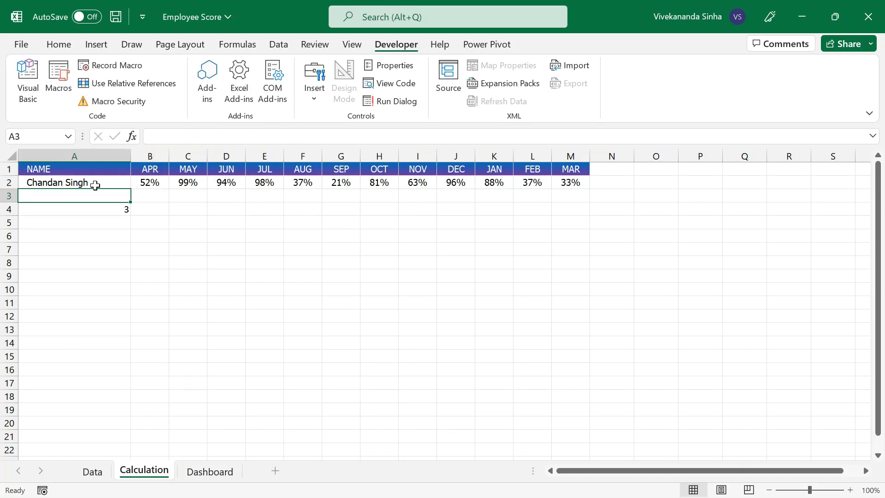
{"action": "left_click", "coordinate": [95, 185]}
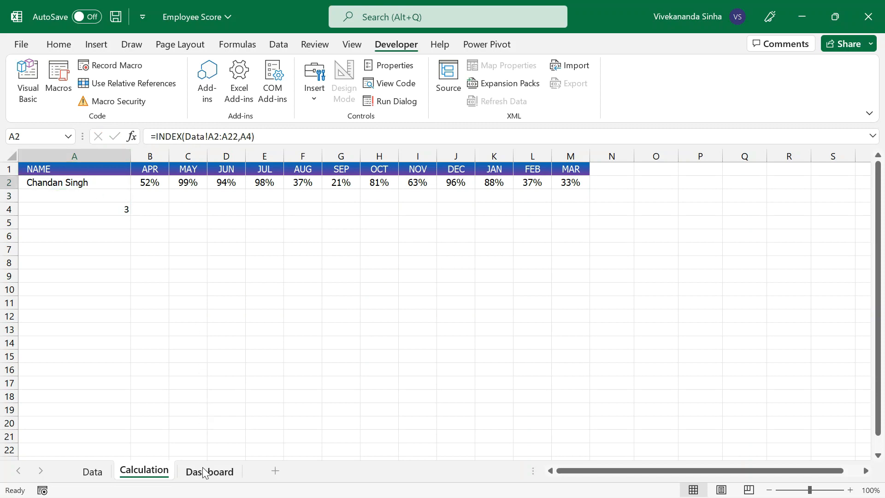
Test the Dashboard list box by choosing several employees and watching the chart update, ending on the fourth name
{"action": "left_click", "coordinate": [199, 471]}
{"action": "left_click", "coordinate": [139, 222]}
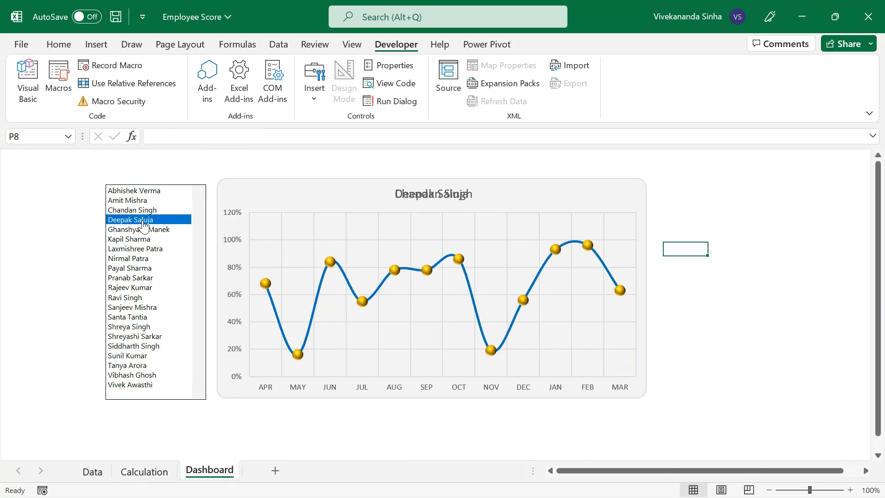
{"action": "left_click", "coordinate": [128, 230]}
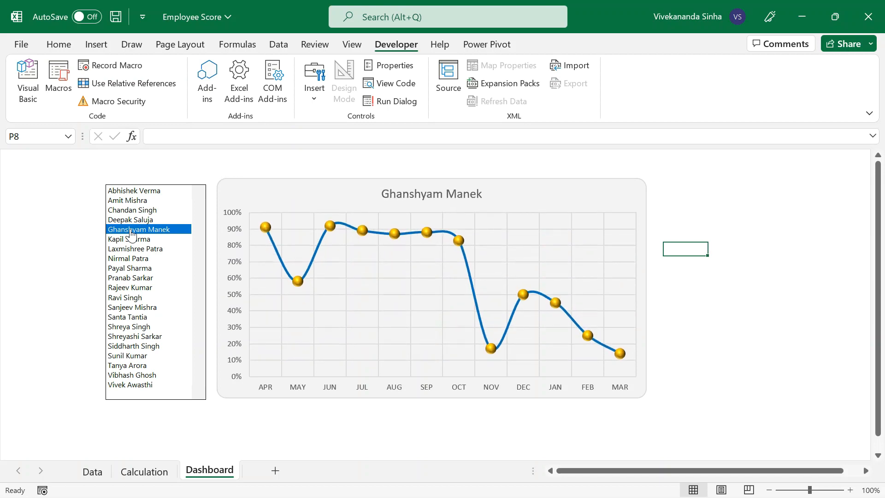
{"action": "left_click", "coordinate": [126, 243]}
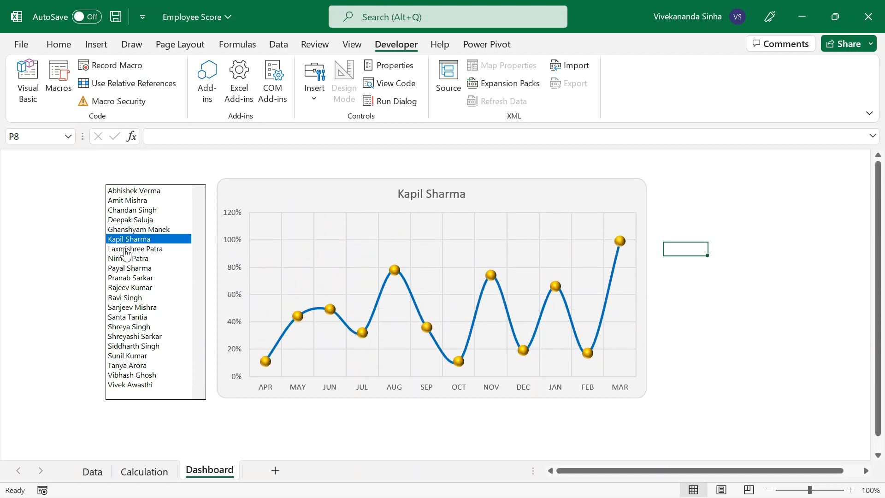
{"action": "left_click", "coordinate": [126, 252]}
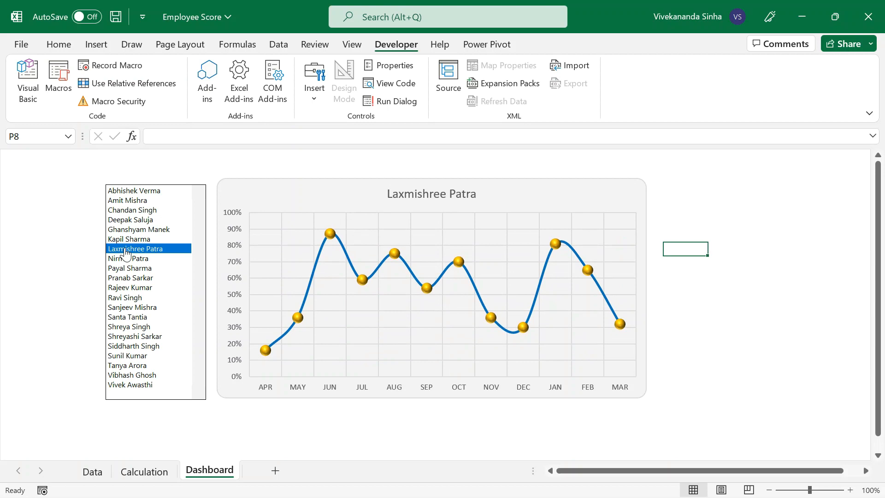
{"action": "left_click", "coordinate": [128, 269]}
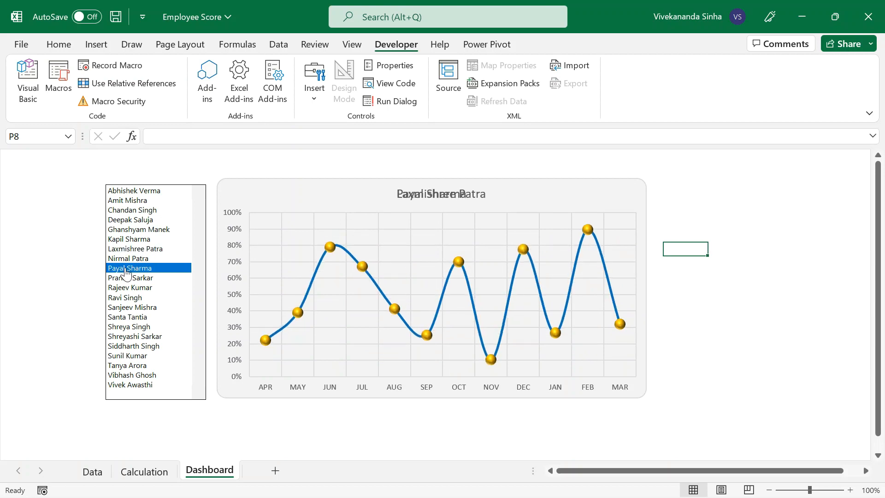
{"action": "left_click", "coordinate": [143, 289]}
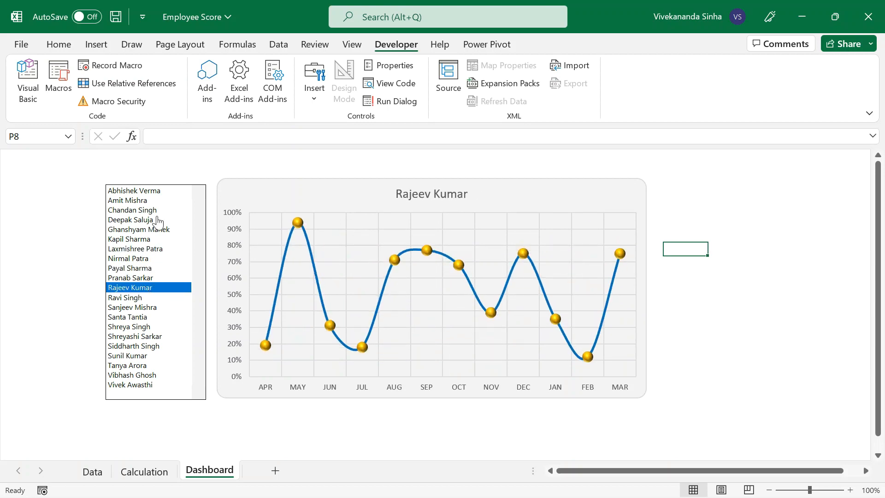
{"action": "left_click", "coordinate": [143, 220]}
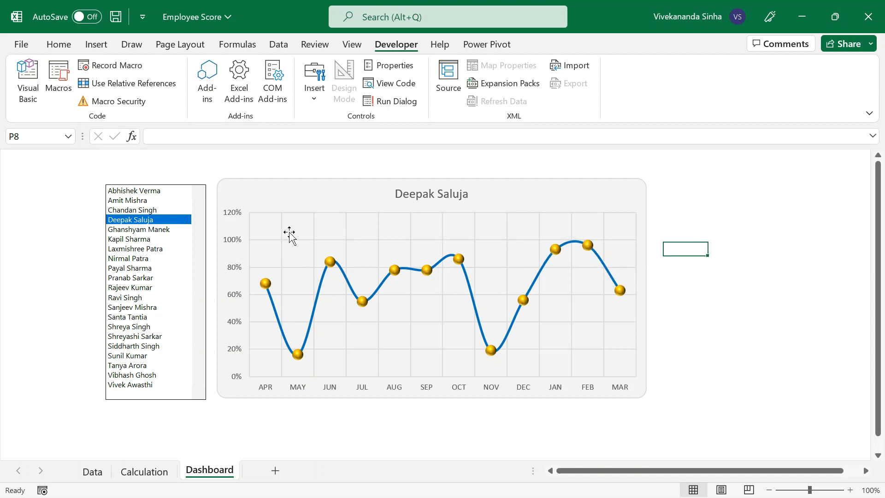
Fix the chart's vertical axis bounds at a minimum of 0 and a maximum of 1.0
{"action": "left_click", "coordinate": [232, 245]}
{"action": "double_click", "coordinate": [233, 244]}
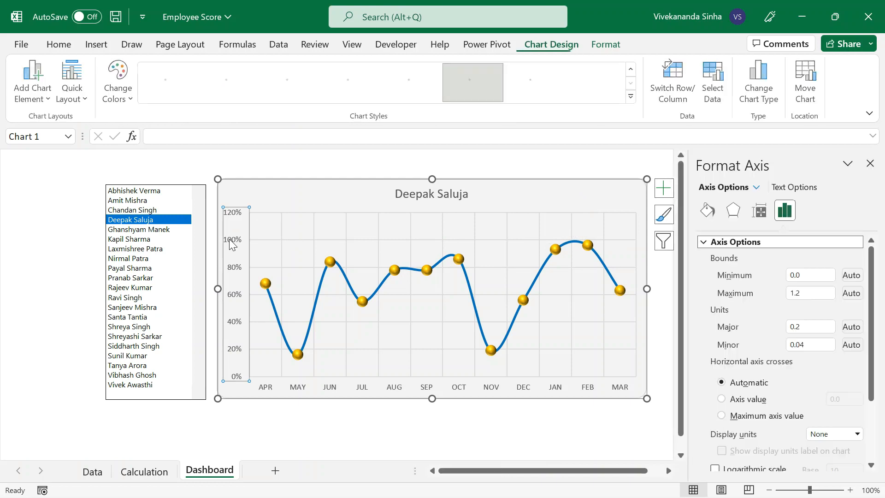
{"action": "left_click", "coordinate": [809, 275]}
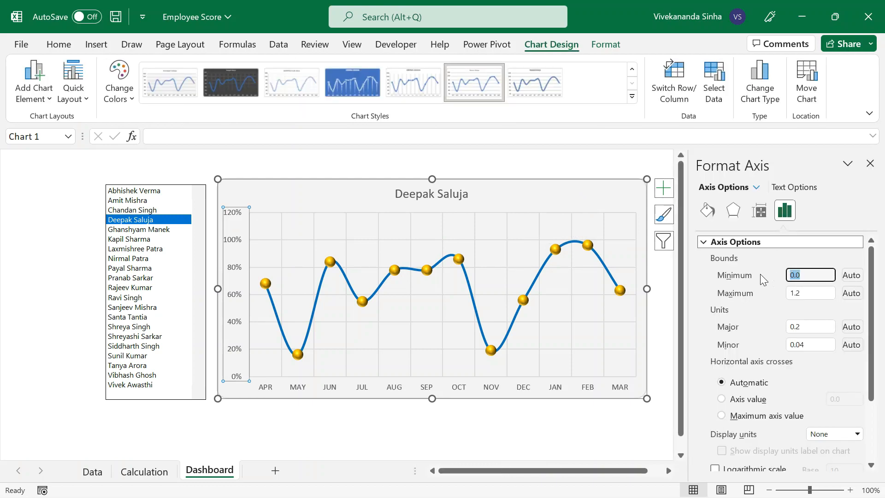
{"action": "type", "text": "0"}
{"action": "left_click", "coordinate": [814, 293]}
{"action": "key", "text": "Return"}
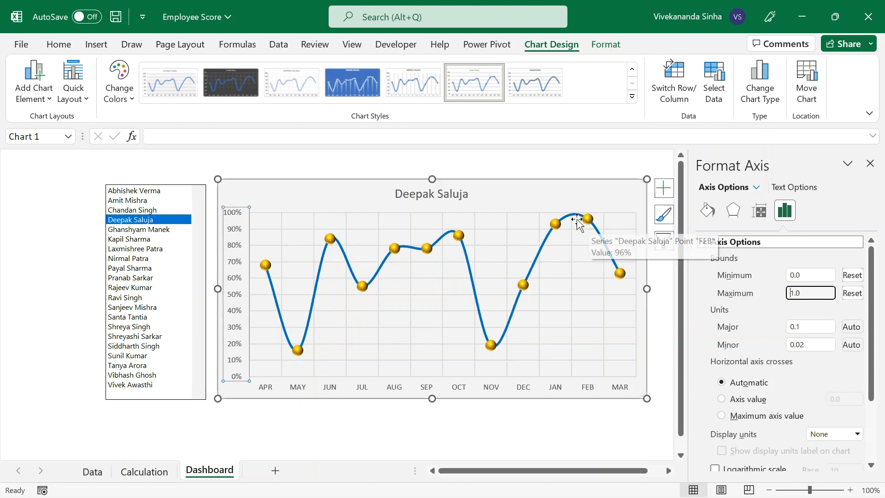
Set the vertical axis maximum to 1.2, close the axis formatting and deselect the chart
{"action": "mouse_move", "coordinate": [571, 219]}
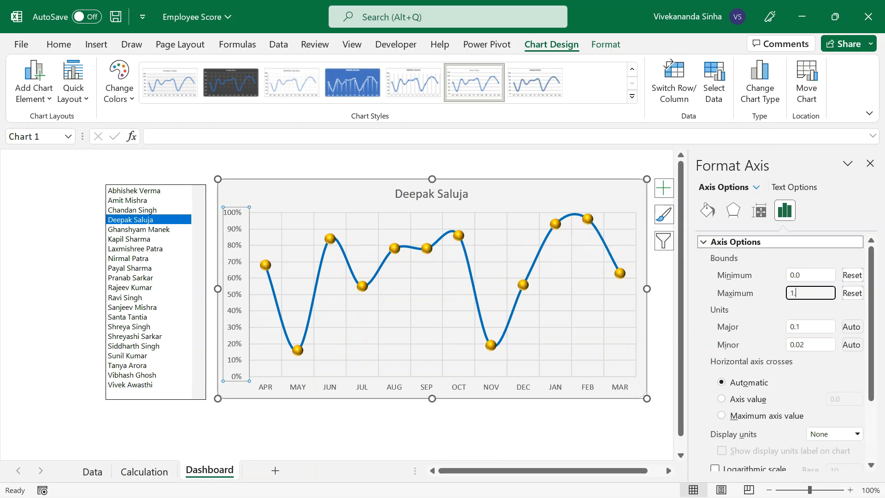
{"action": "key", "text": "Return"}
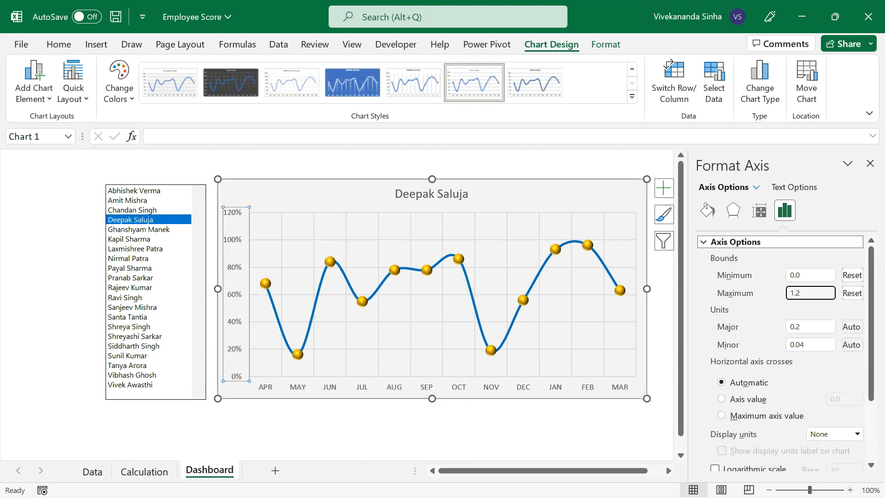
{"action": "left_click", "coordinate": [870, 164]}
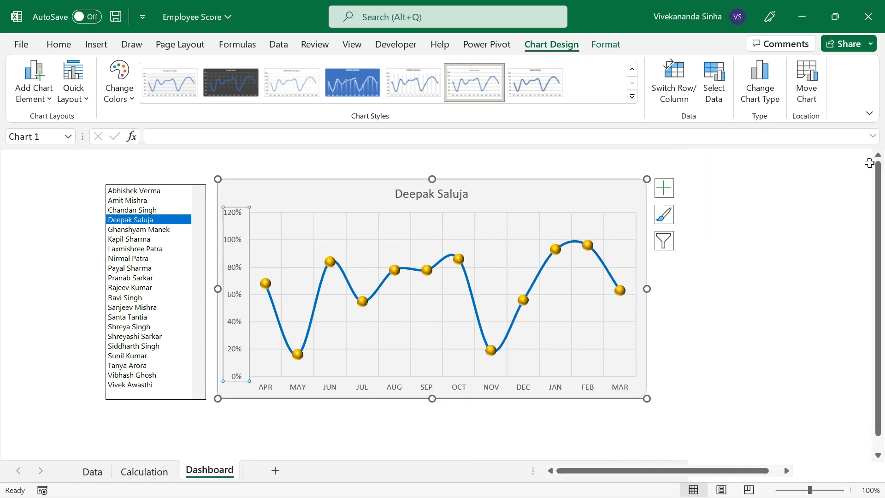
{"action": "left_click", "coordinate": [759, 272]}
Check the chart with the fixed axis scale by choosing various employees in the list box, ending on the eighth name
{"action": "left_click", "coordinate": [140, 239]}
{"action": "left_click", "coordinate": [139, 259]}
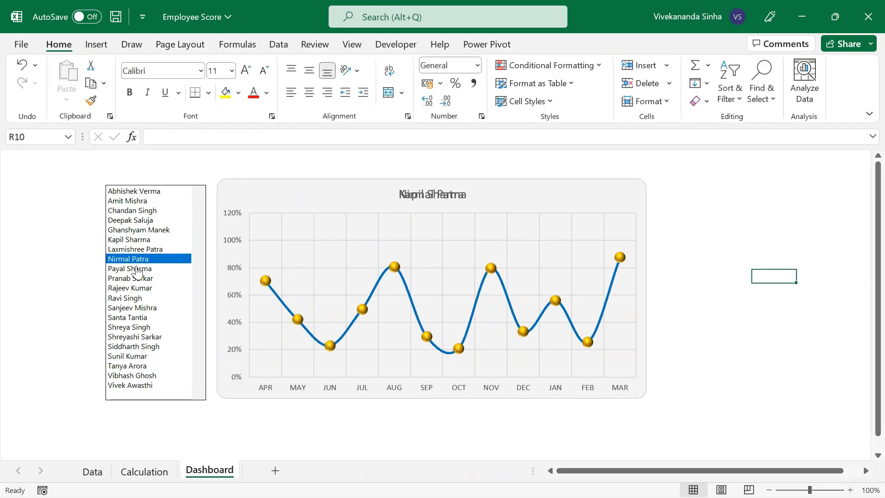
{"action": "left_click", "coordinate": [138, 298]}
{"action": "left_click", "coordinate": [128, 328]}
{"action": "left_click", "coordinate": [128, 347]}
{"action": "left_click", "coordinate": [127, 259]}
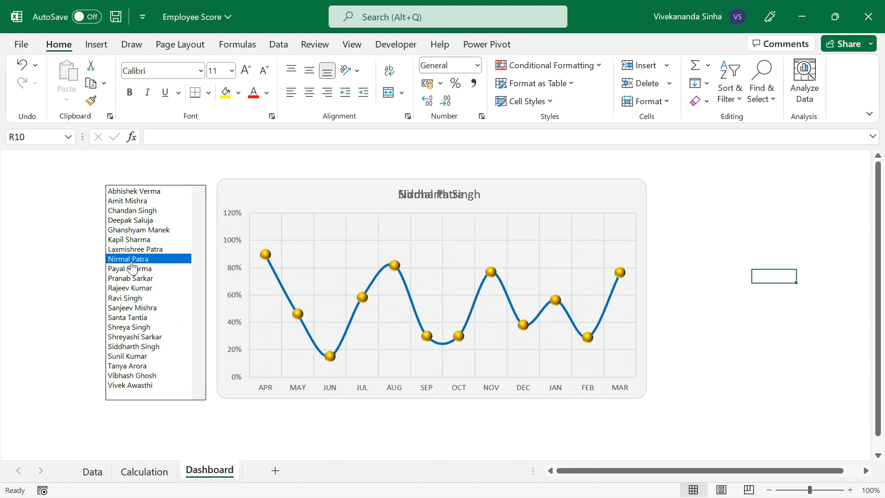
Choose the second employee in the list box, then apply an outer shadow offset toward the bottom to the chart area and deselect it
{"action": "left_click", "coordinate": [133, 203]}
{"action": "left_click", "coordinate": [388, 183]}
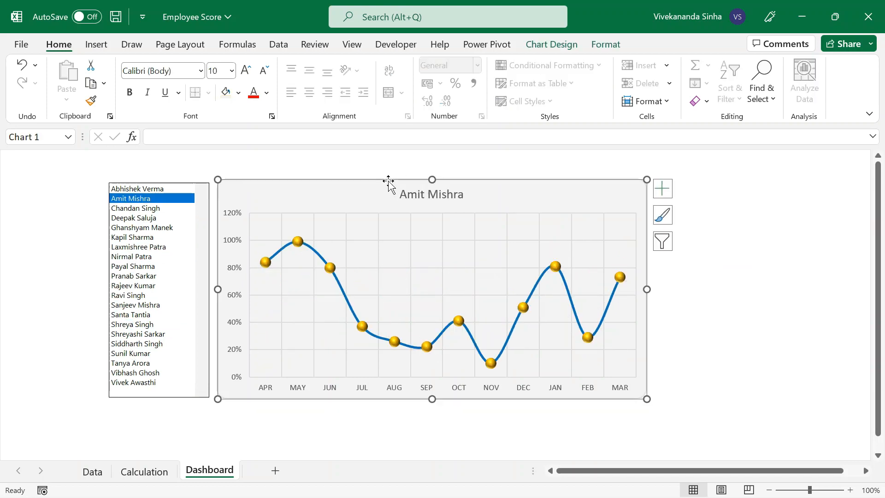
{"action": "left_click", "coordinate": [605, 44]}
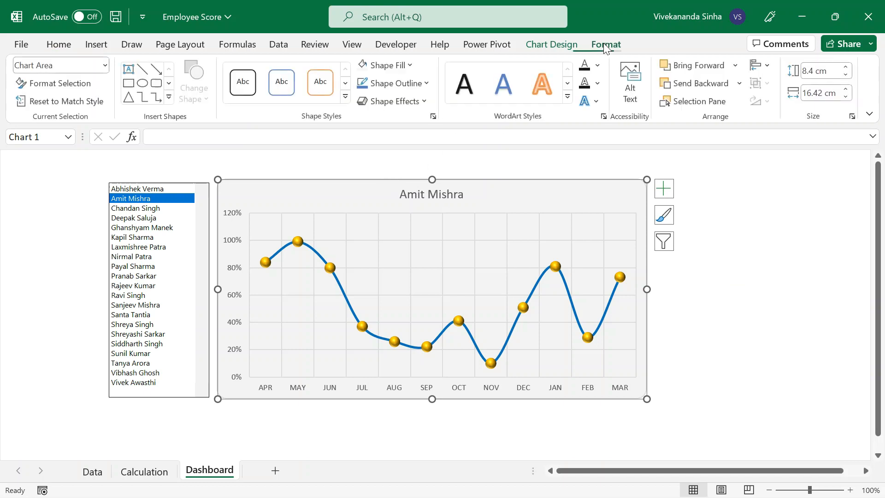
{"action": "left_click", "coordinate": [418, 102]}
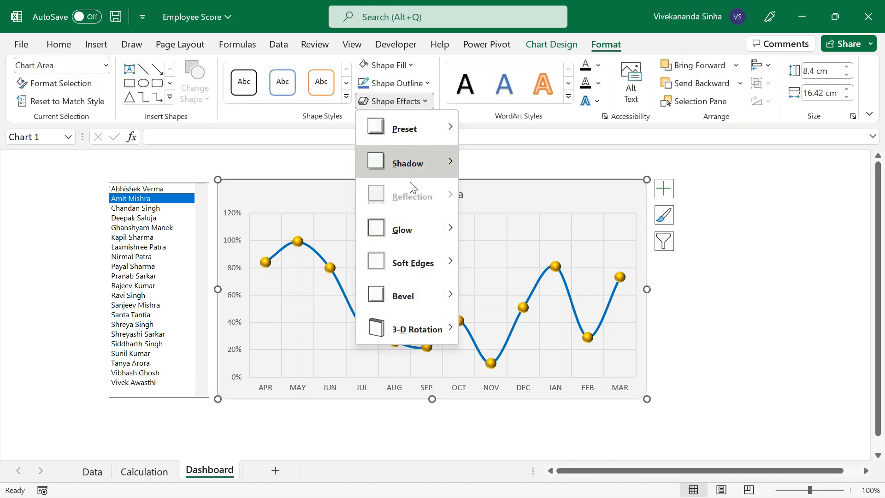
{"action": "mouse_move", "coordinate": [440, 164]}
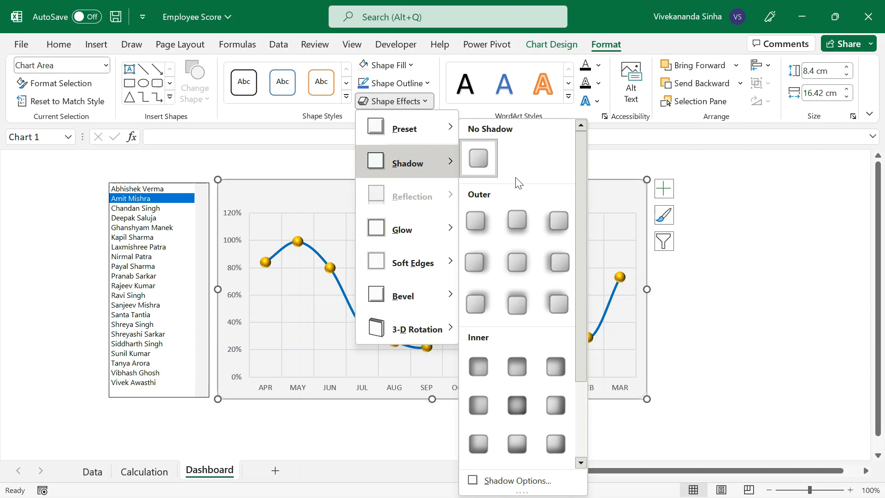
{"action": "left_click", "coordinate": [518, 220]}
{"action": "left_click", "coordinate": [770, 282]}
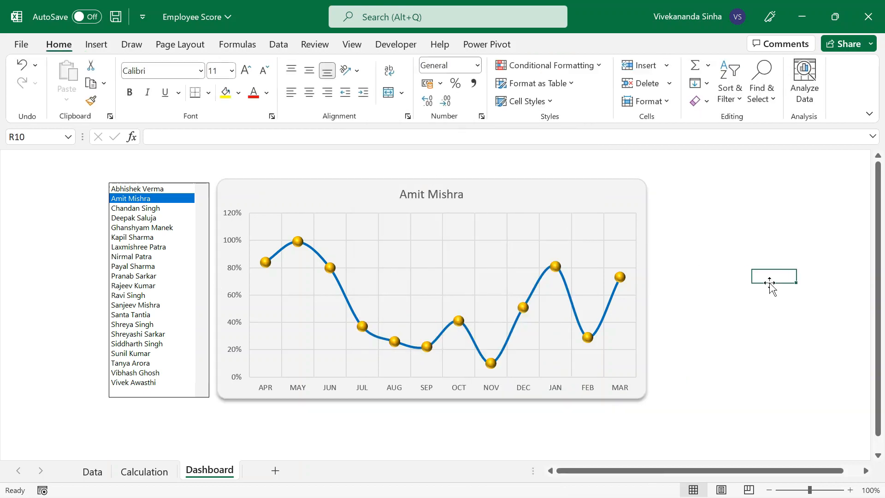
Check the shadowed chart by choosing several employees in the list box, ending on the fourth name
{"action": "left_click", "coordinate": [144, 344]}
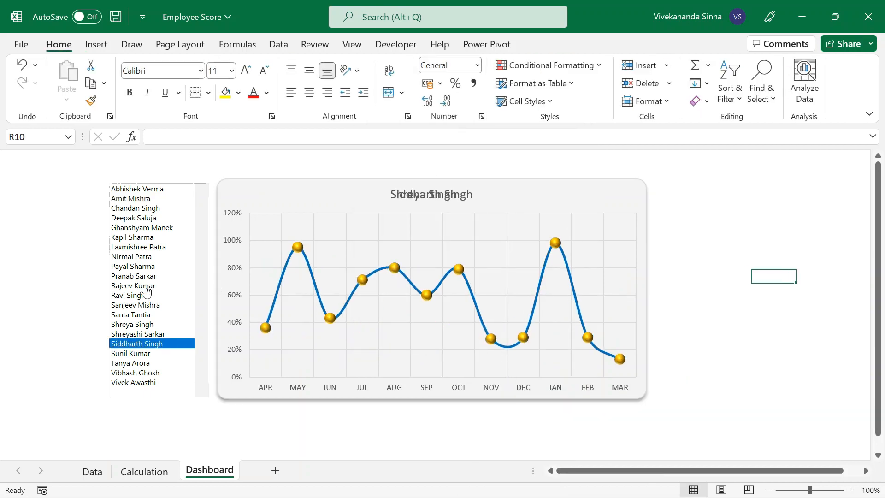
{"action": "left_click", "coordinate": [143, 287]}
{"action": "left_click", "coordinate": [143, 248]}
{"action": "left_click", "coordinate": [154, 216]}
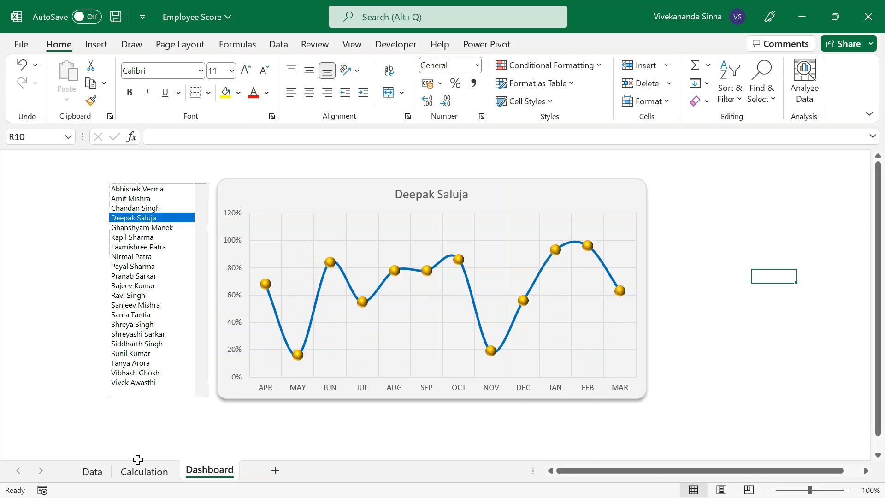
Hide the Calculation sheet
{"action": "left_click", "coordinate": [142, 474]}
{"action": "right_click", "coordinate": [140, 475]}
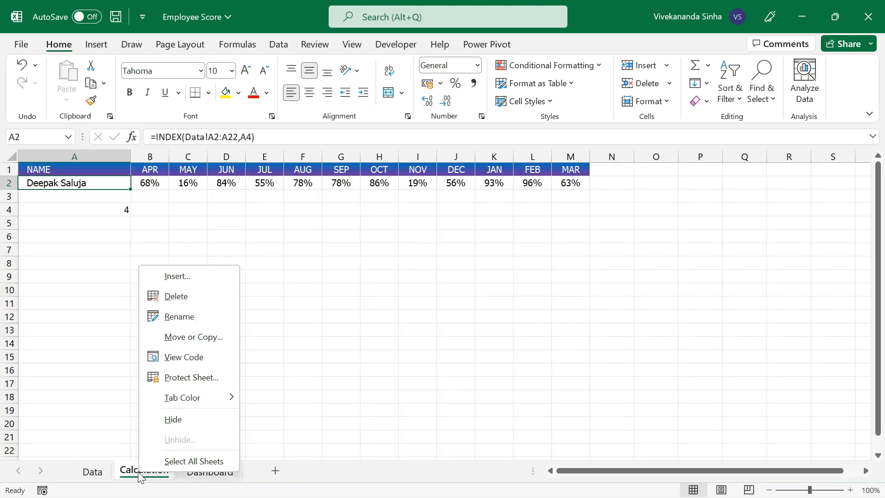
{"action": "left_click", "coordinate": [175, 418]}
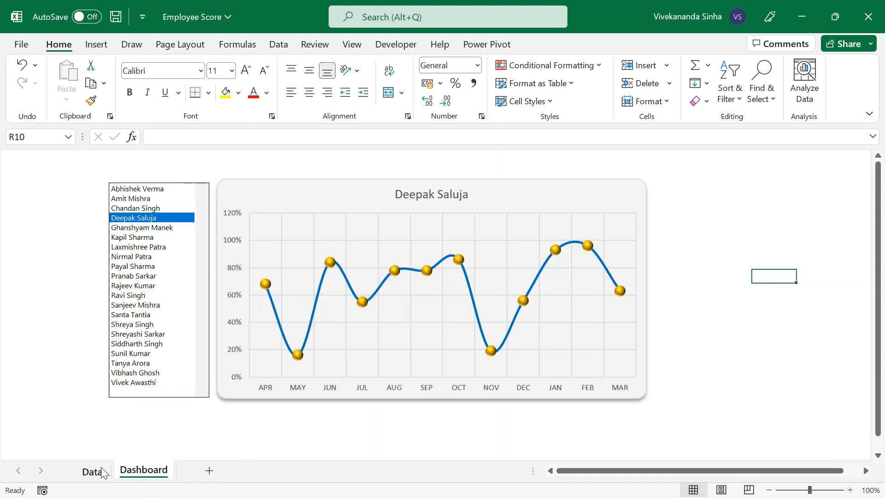
Test the list box with the Calculation sheet hidden by choosing the ninth, twelfth and seventh employees
{"action": "left_click", "coordinate": [136, 266]}
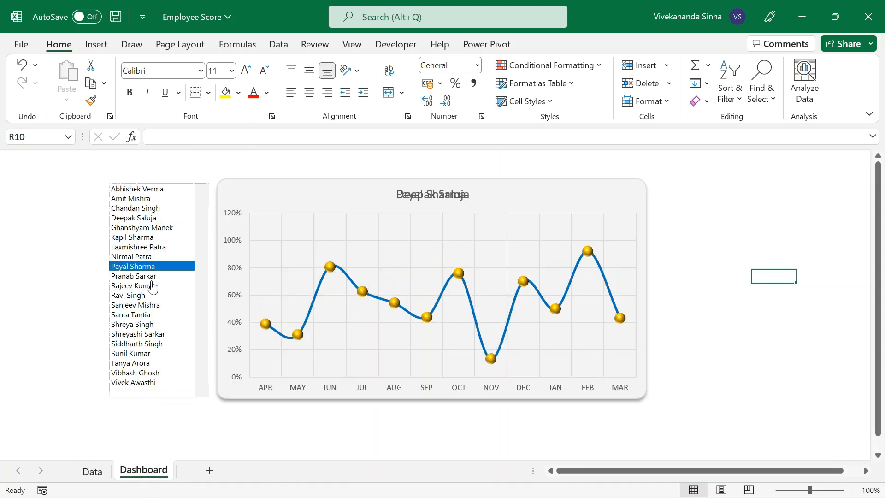
{"action": "left_click", "coordinate": [136, 295]}
{"action": "left_click", "coordinate": [138, 247]}
Unhide the Calculation sheet and return to the Dashboard sheet
{"action": "right_click", "coordinate": [138, 473]}
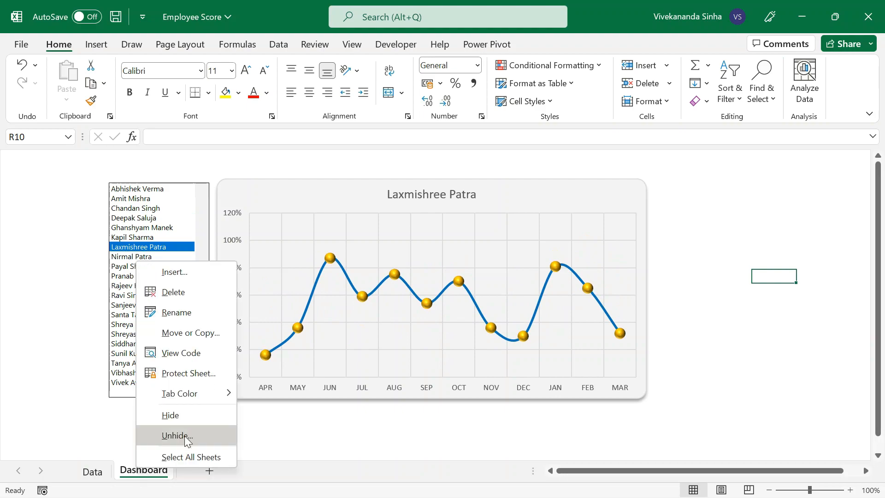
{"action": "left_click", "coordinate": [170, 434]}
{"action": "left_click", "coordinate": [197, 471]}
{"action": "left_click", "coordinate": [200, 471]}
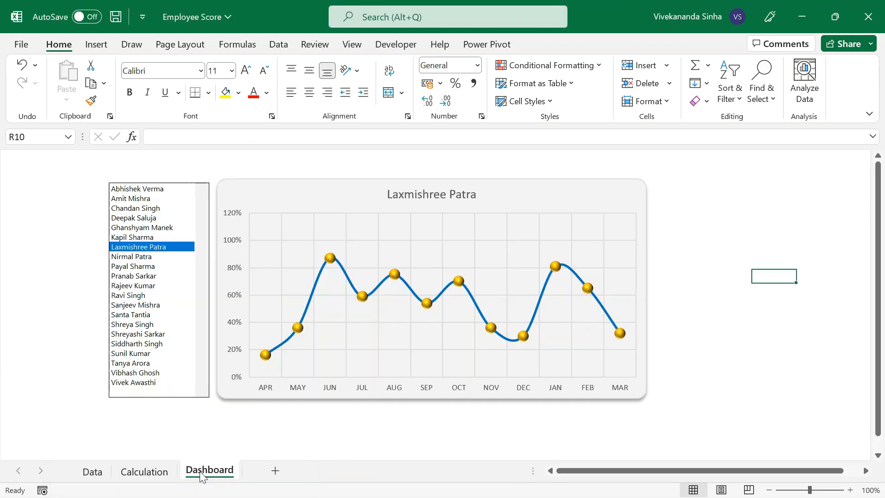